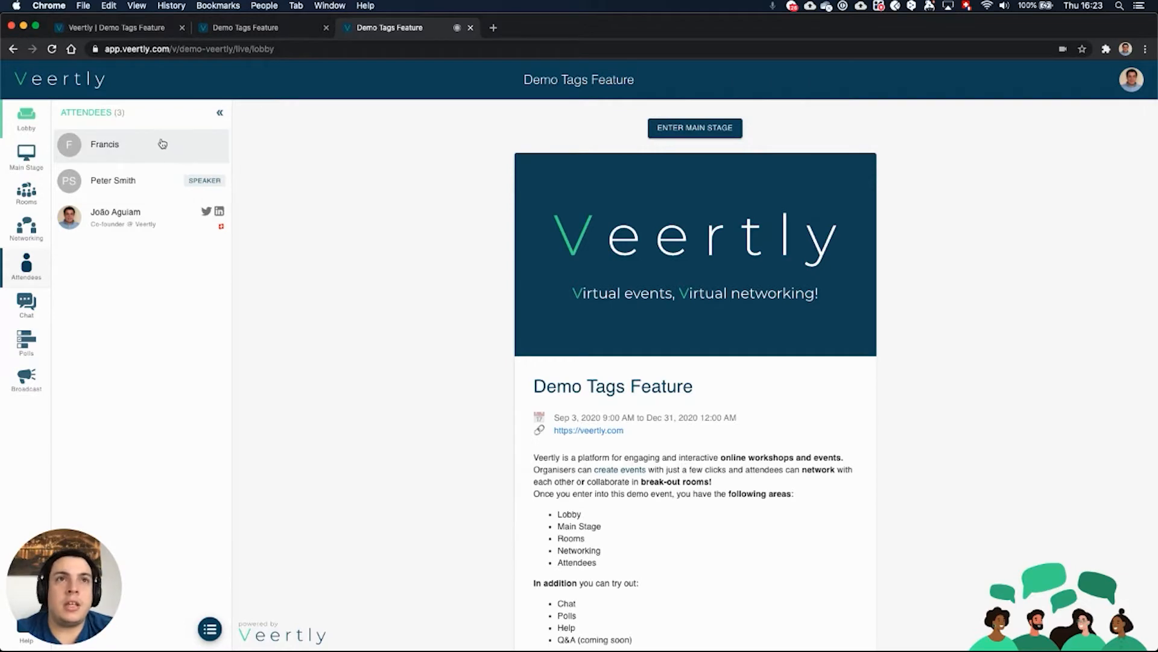
# Step: Examine the guest list's roles and tags in the event's access control settings in the Veertly cockpit
pyautogui.click(228, 28)
pyautogui.click(143, 29)
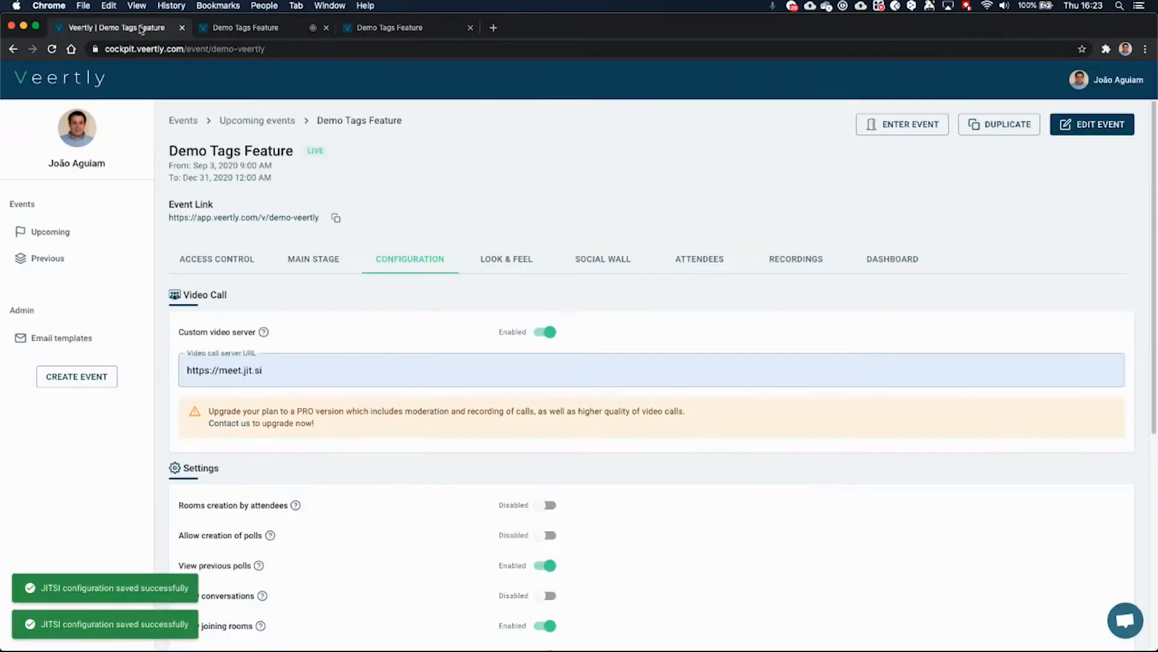
pyautogui.scroll(-6, 295, 492)
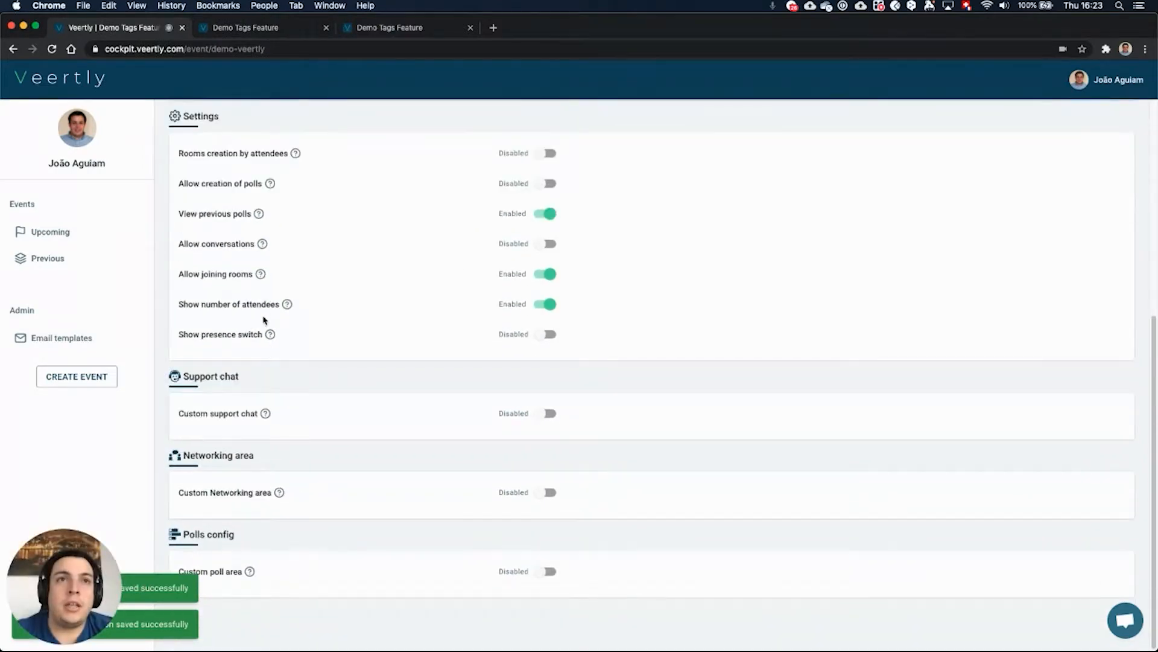
pyautogui.scroll(6, 302, 320)
pyautogui.click(217, 265)
pyautogui.scroll(-7, 601, 597)
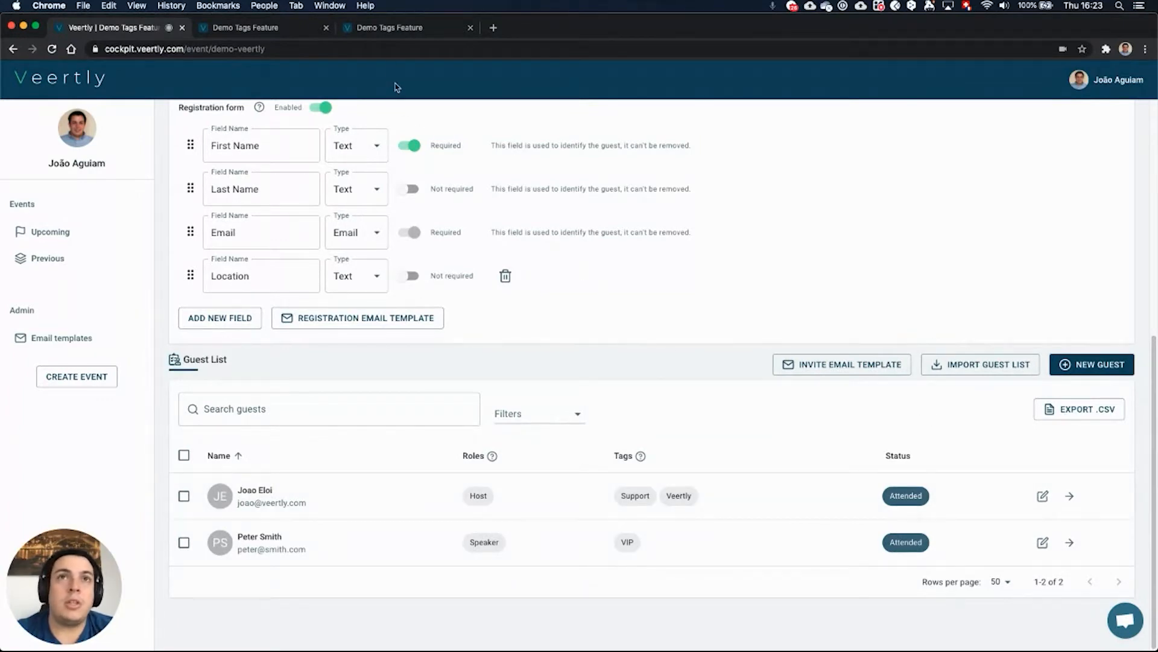
# Step: In the live event lobby, add the existing Support tag to the first attendee in the attendee list
pyautogui.click(381, 35)
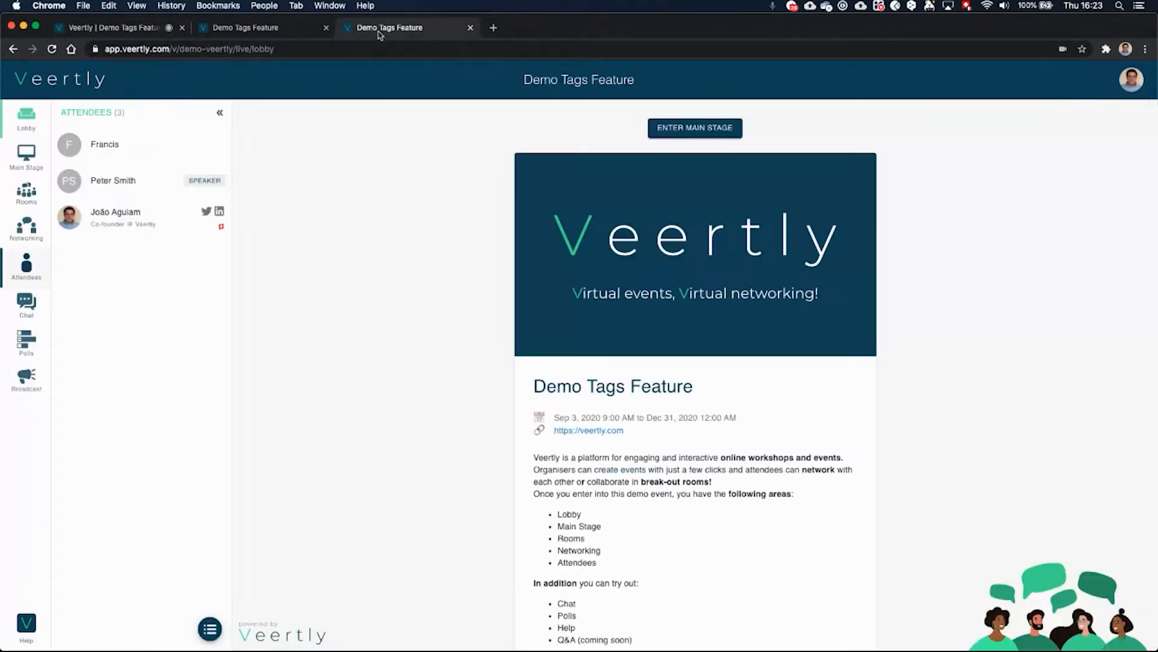
pyautogui.click(174, 161)
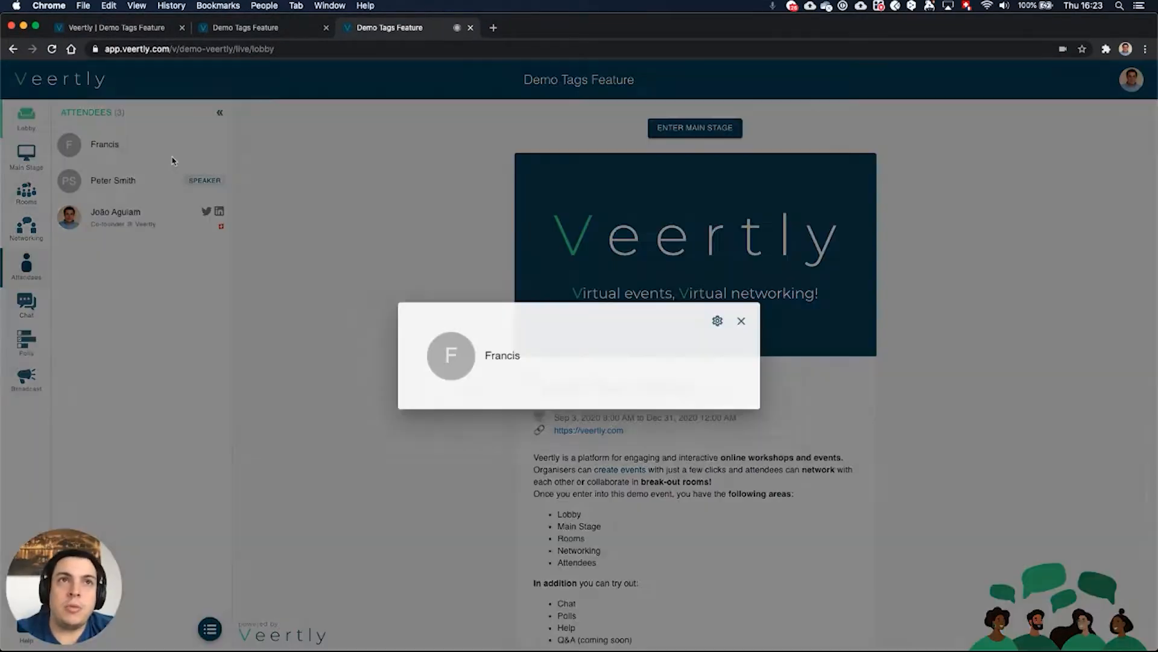
pyautogui.click(718, 325)
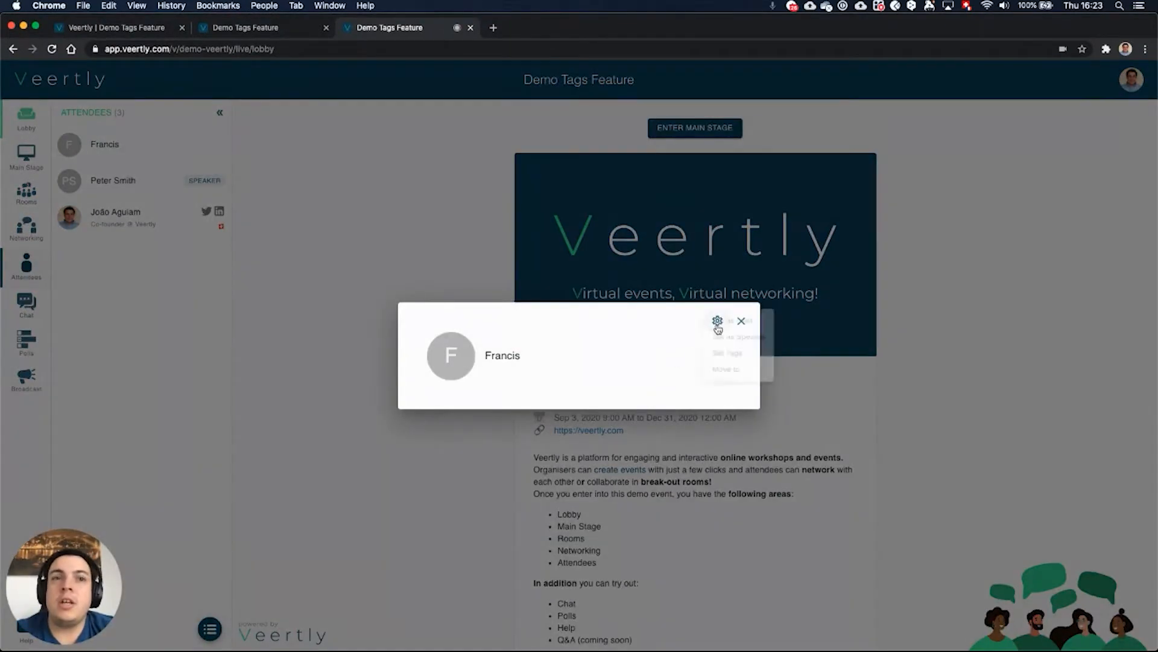
pyautogui.click(728, 363)
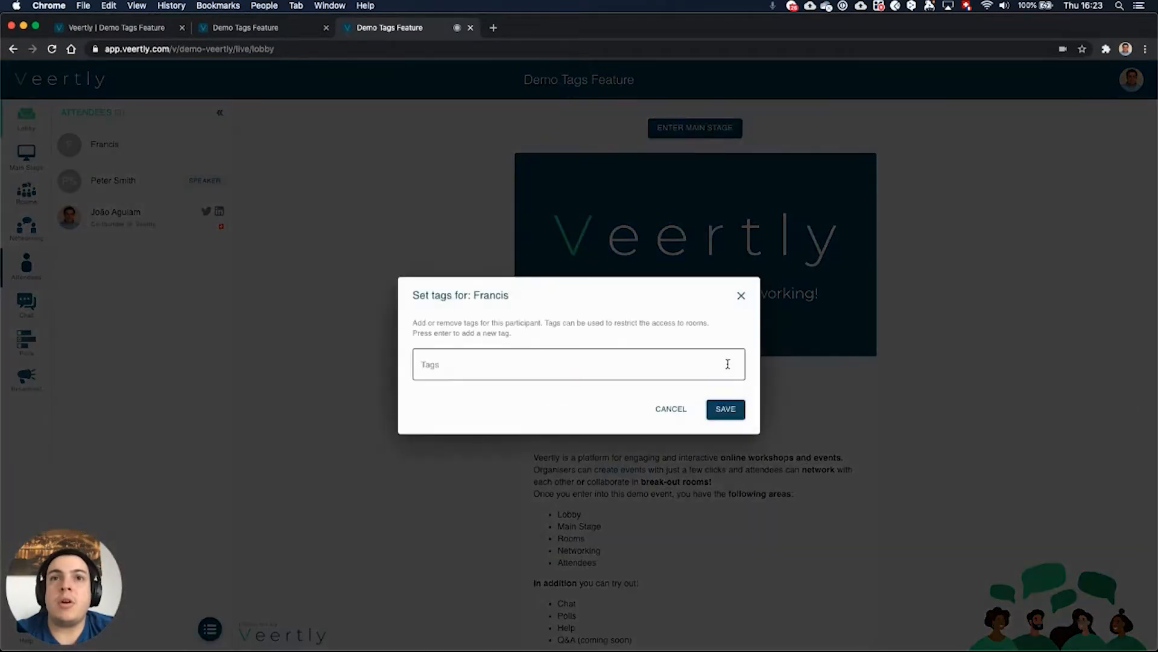
pyautogui.click(674, 359)
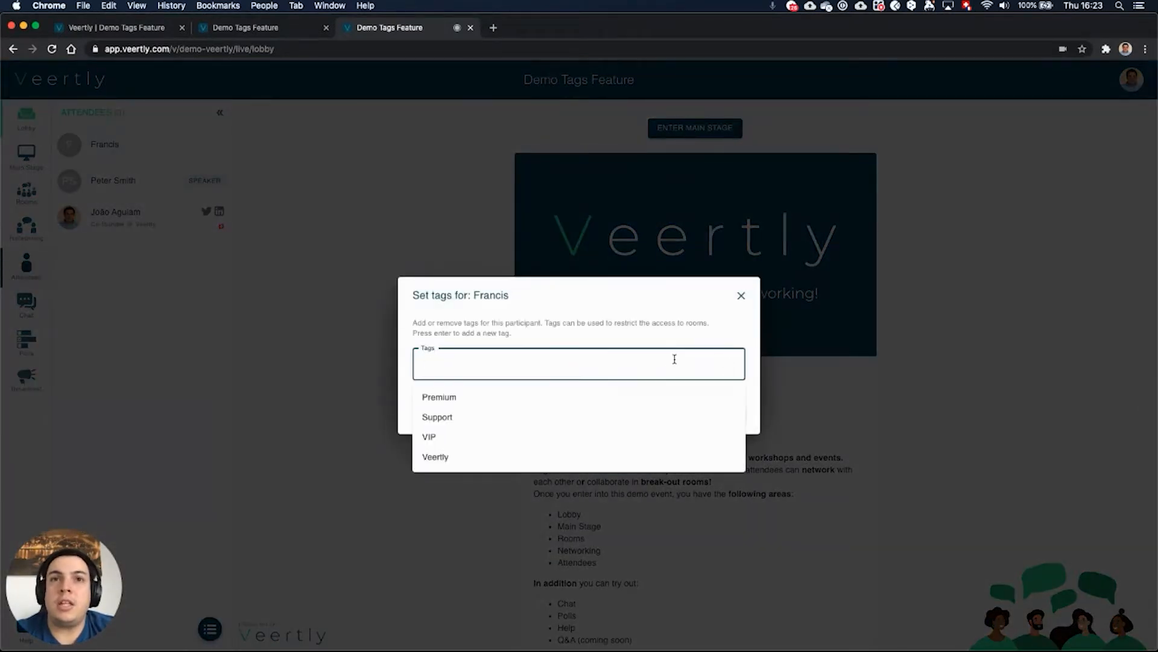
pyautogui.click(544, 420)
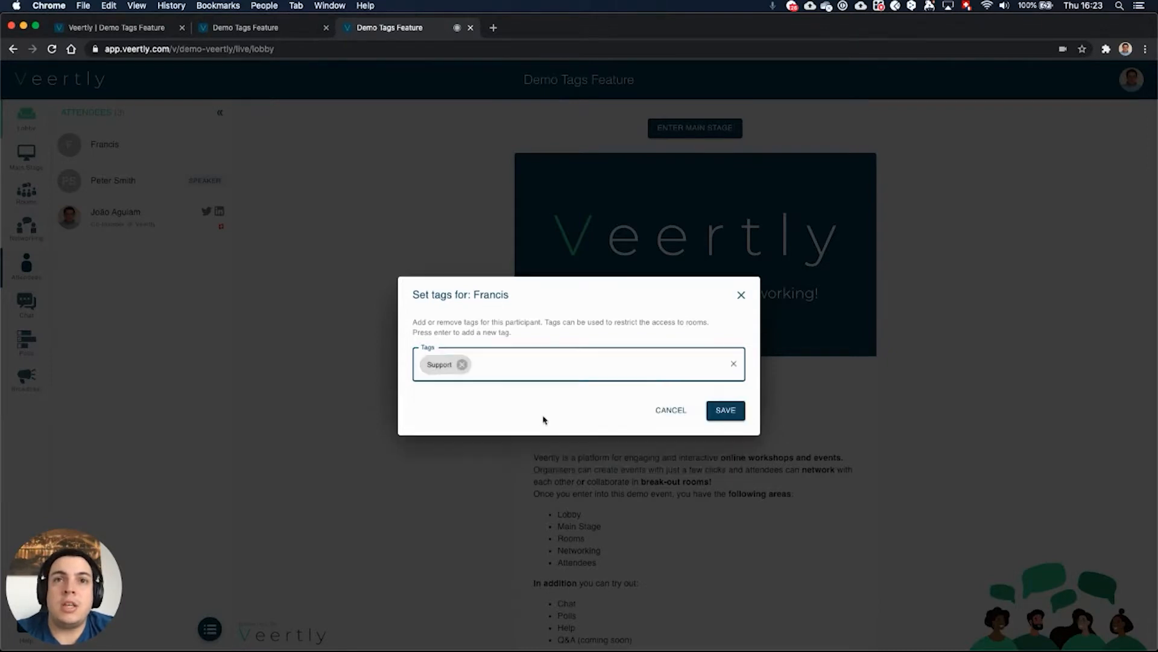
# Step: Add a new tag named Spanish to the same attendee, save the tags and close the profile
pyautogui.click(546, 369)
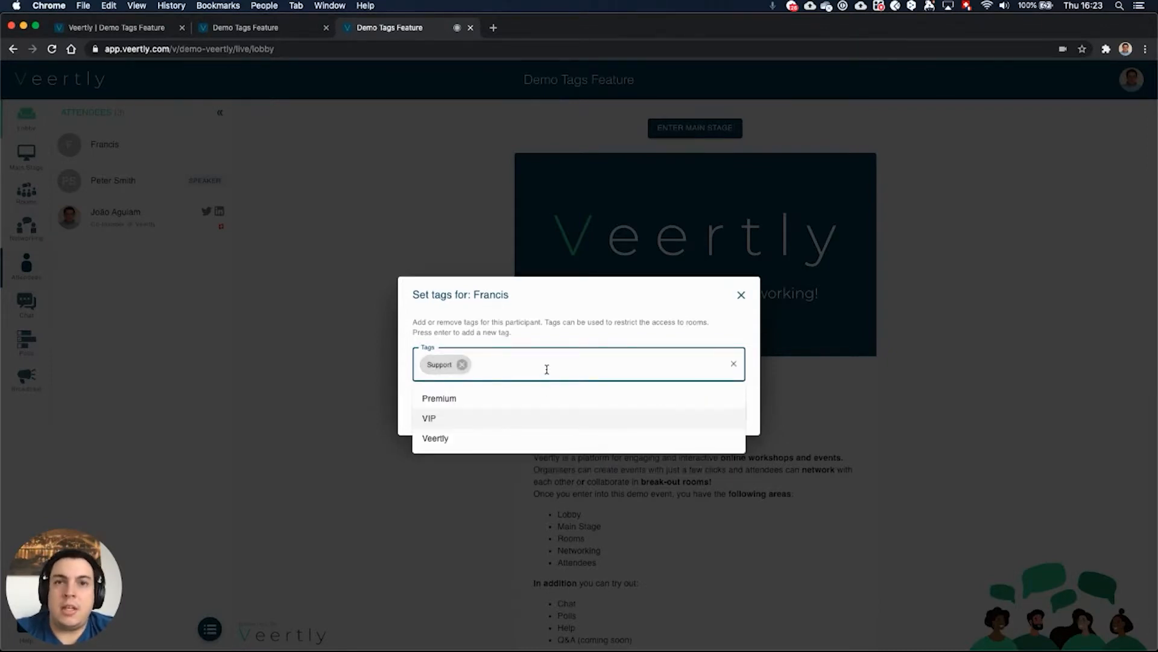
pyautogui.write('Spanish')
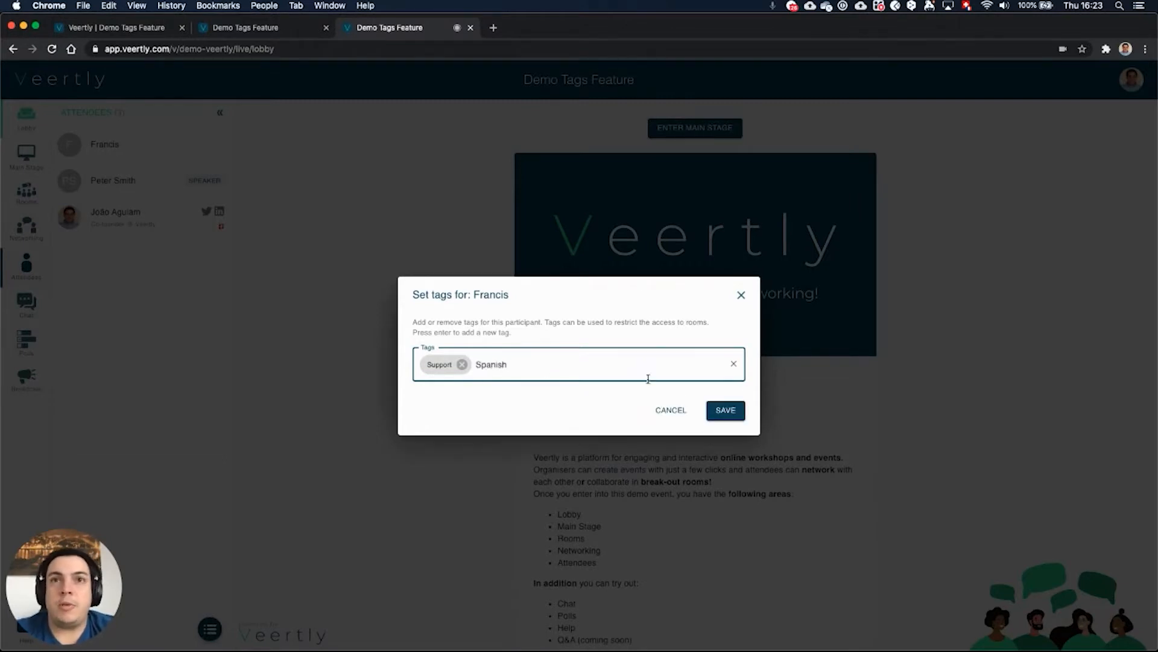
pyautogui.press('Return')
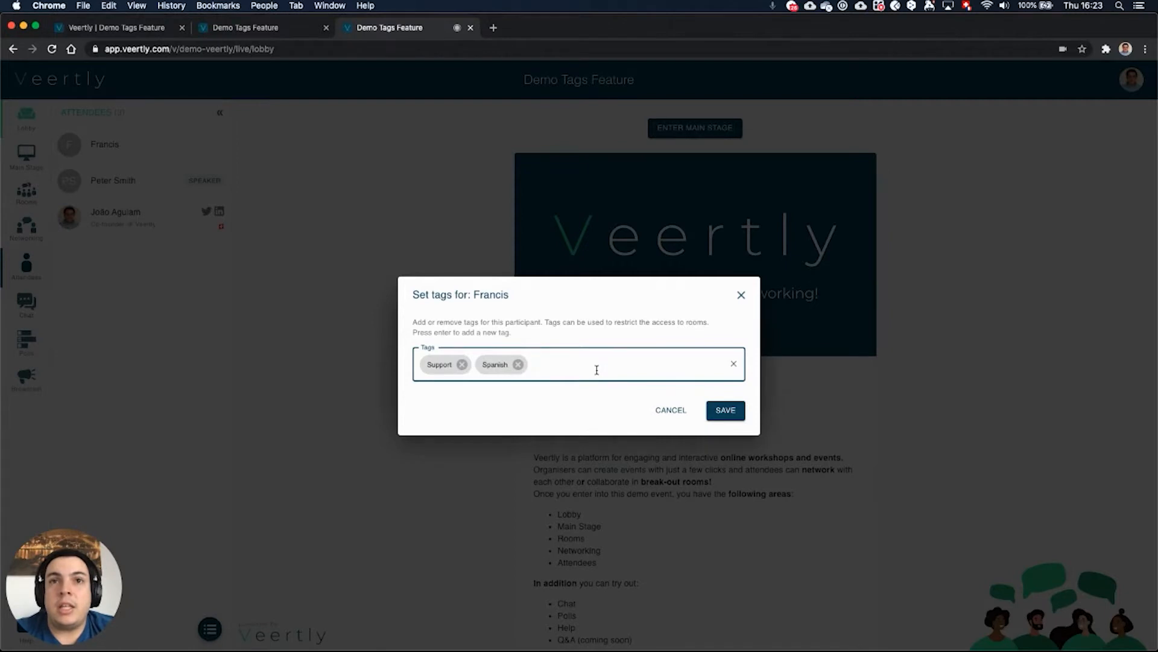
pyautogui.click(738, 413)
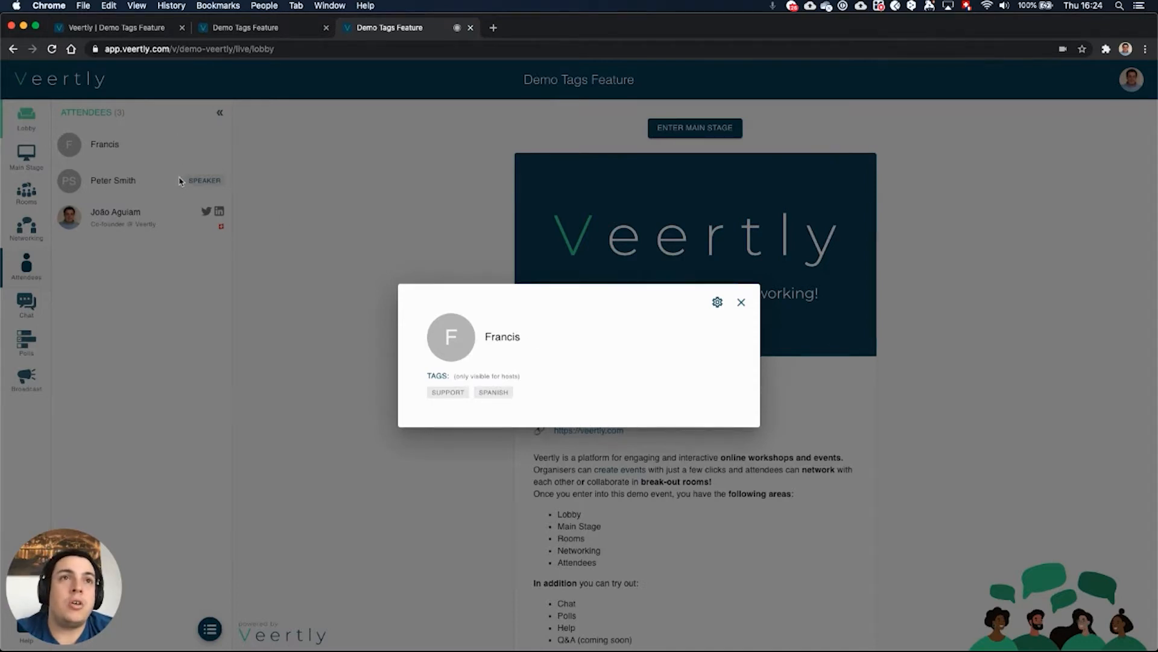
pyautogui.click(741, 303)
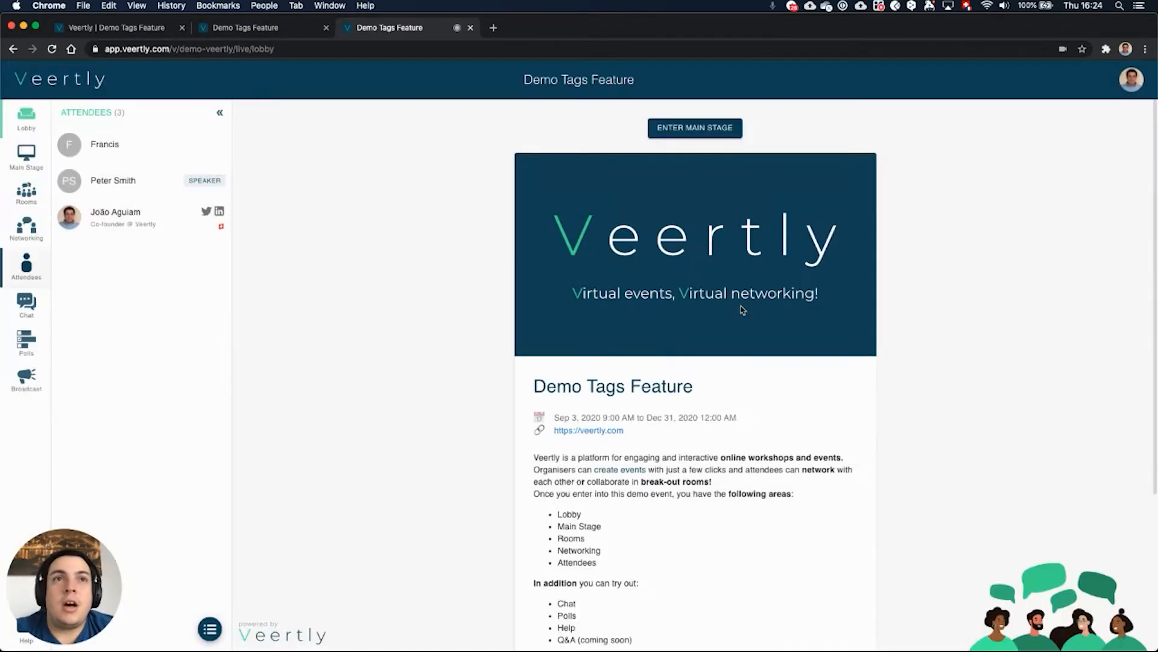
# Step: Restrict the Support Team Room to attendees tagged Support or Veertly, hide it for attendees without access, and save
pyautogui.click(26, 203)
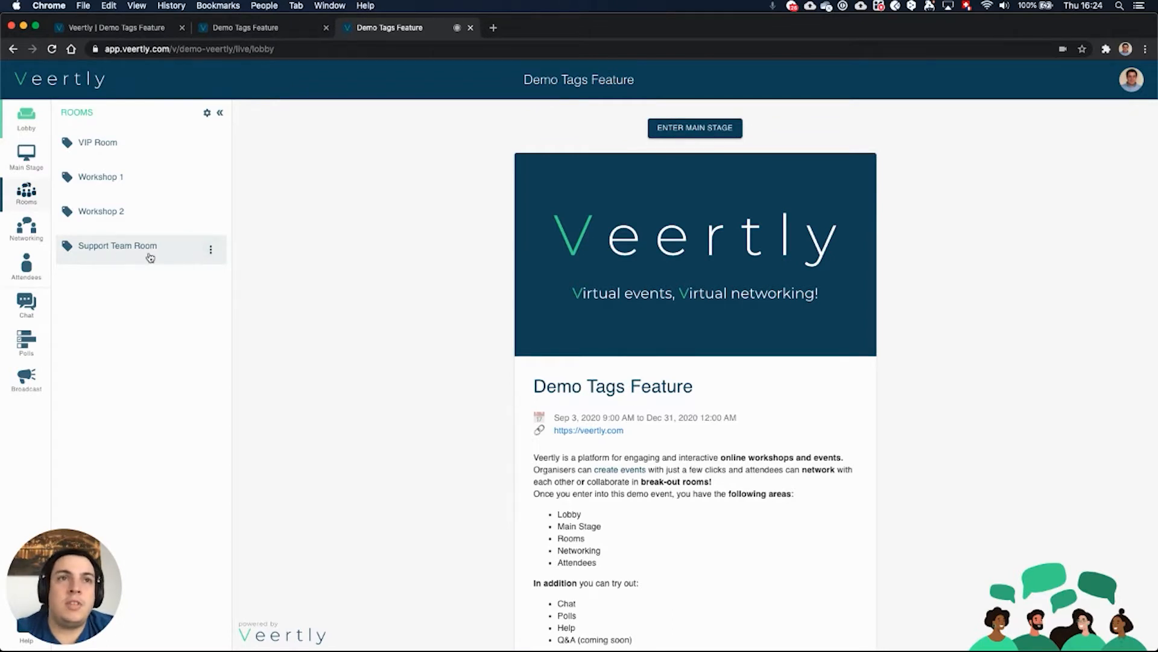
pyautogui.click(211, 249)
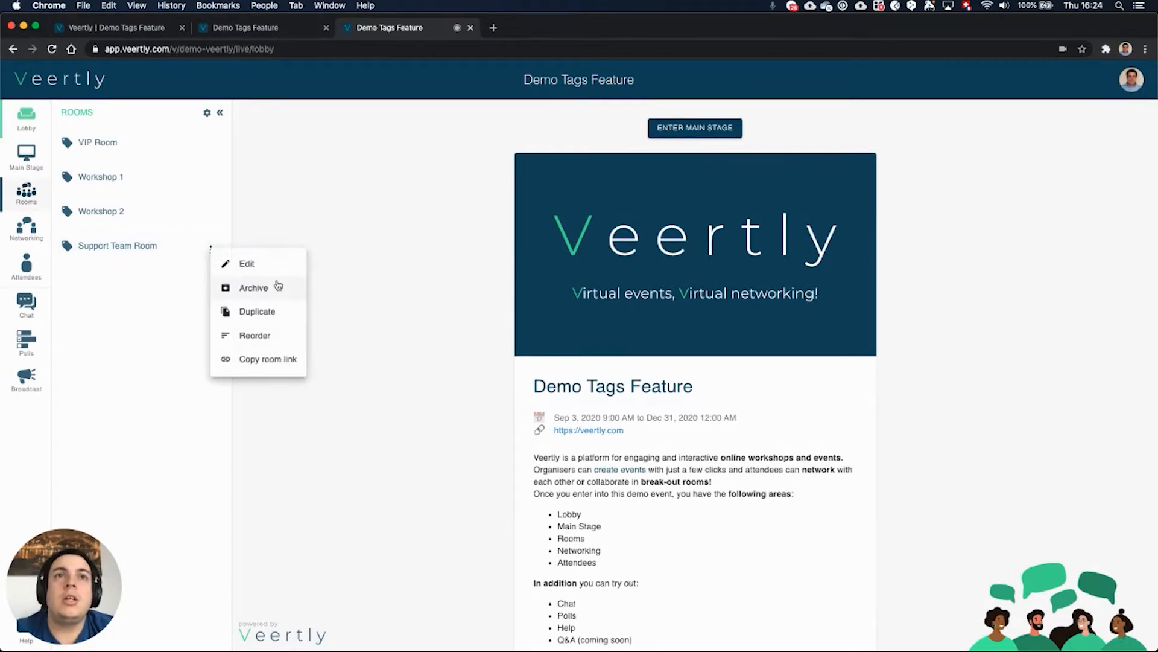
pyautogui.click(247, 263)
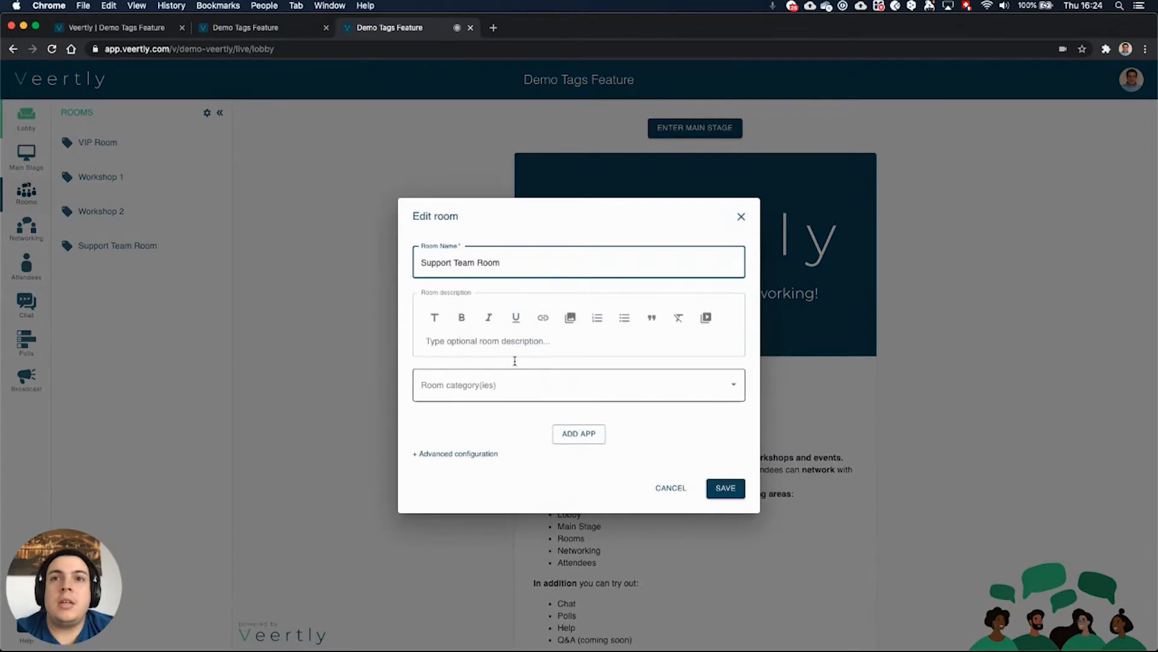
pyautogui.click(457, 454)
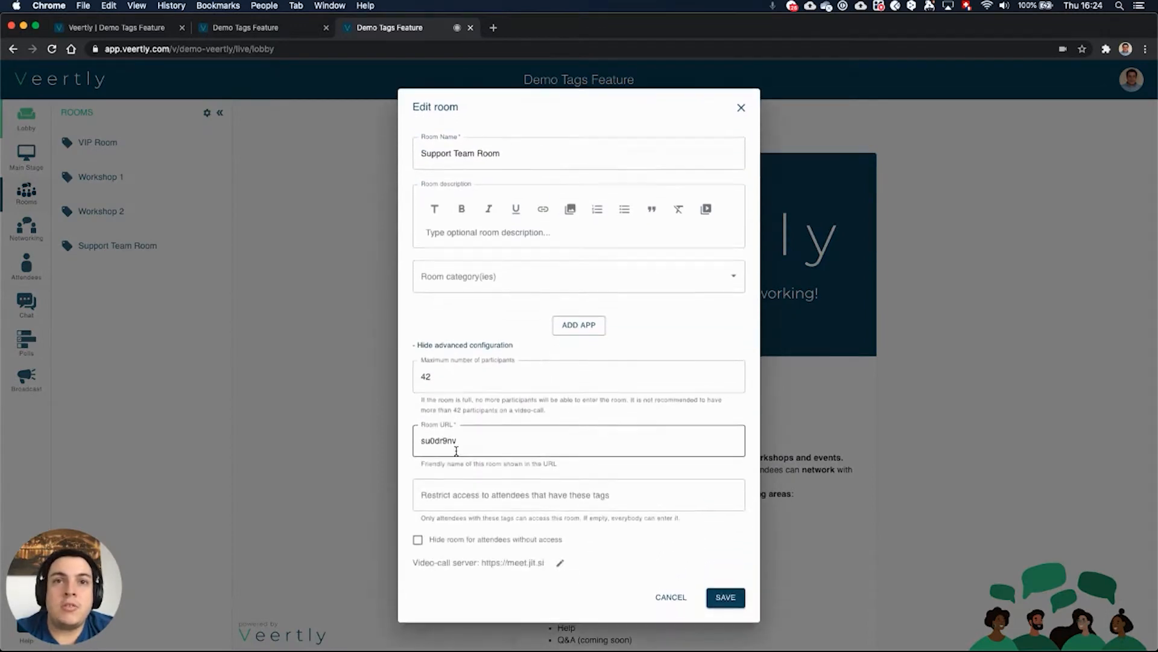
pyautogui.click(479, 498)
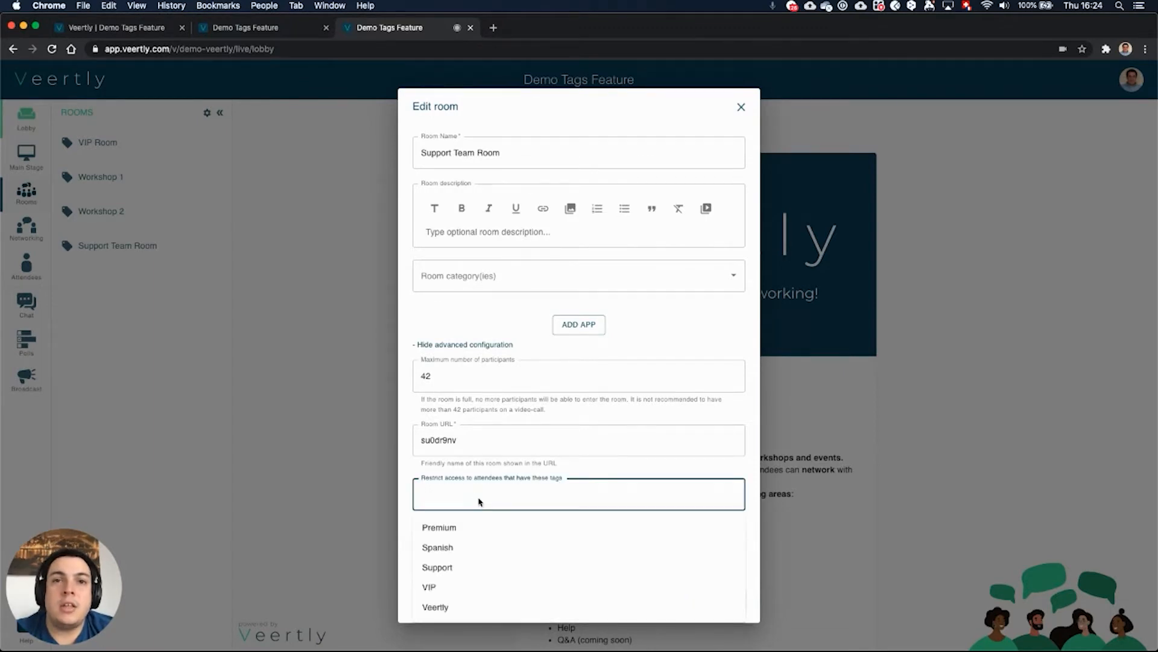
pyautogui.click(463, 567)
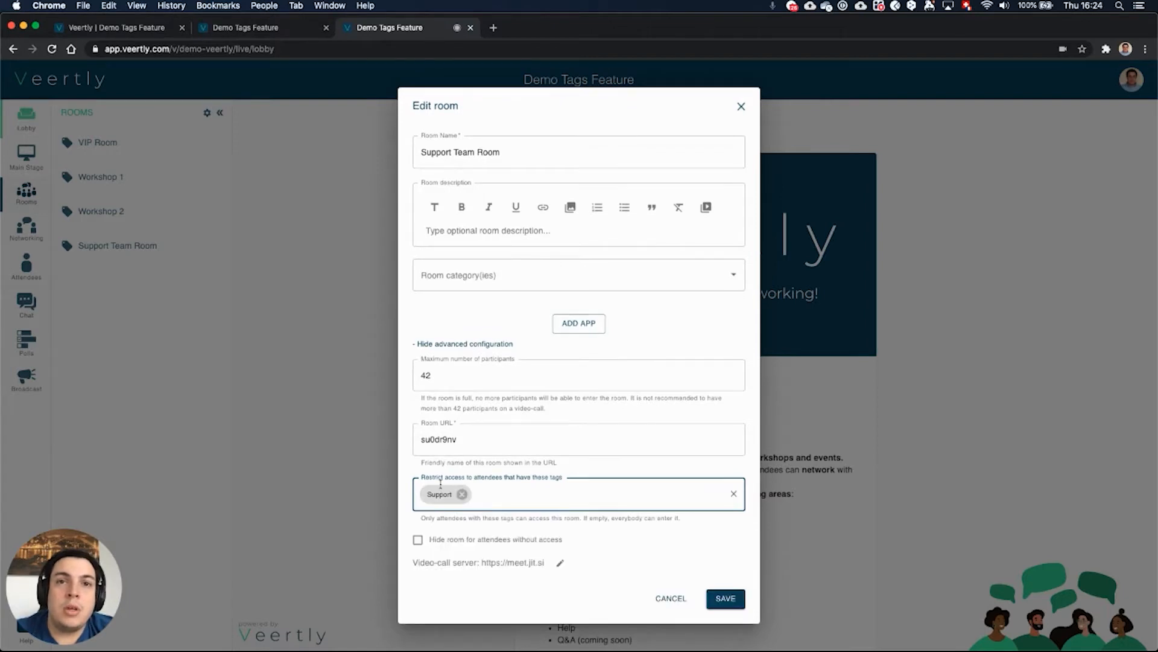
pyautogui.click(510, 503)
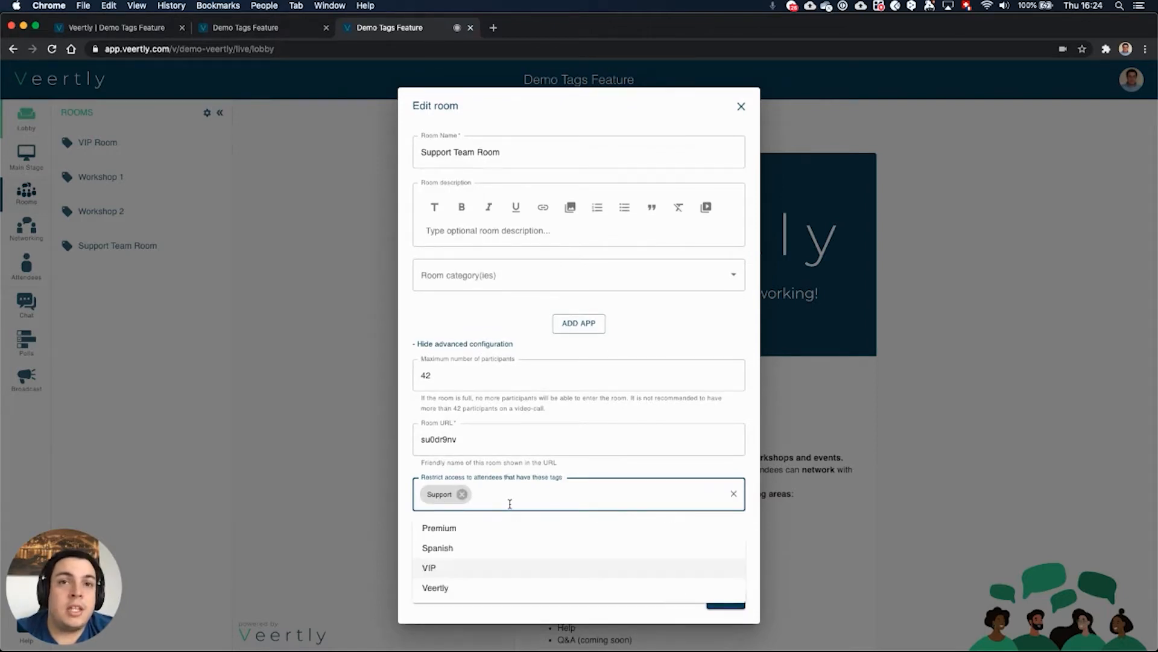
pyautogui.click(451, 591)
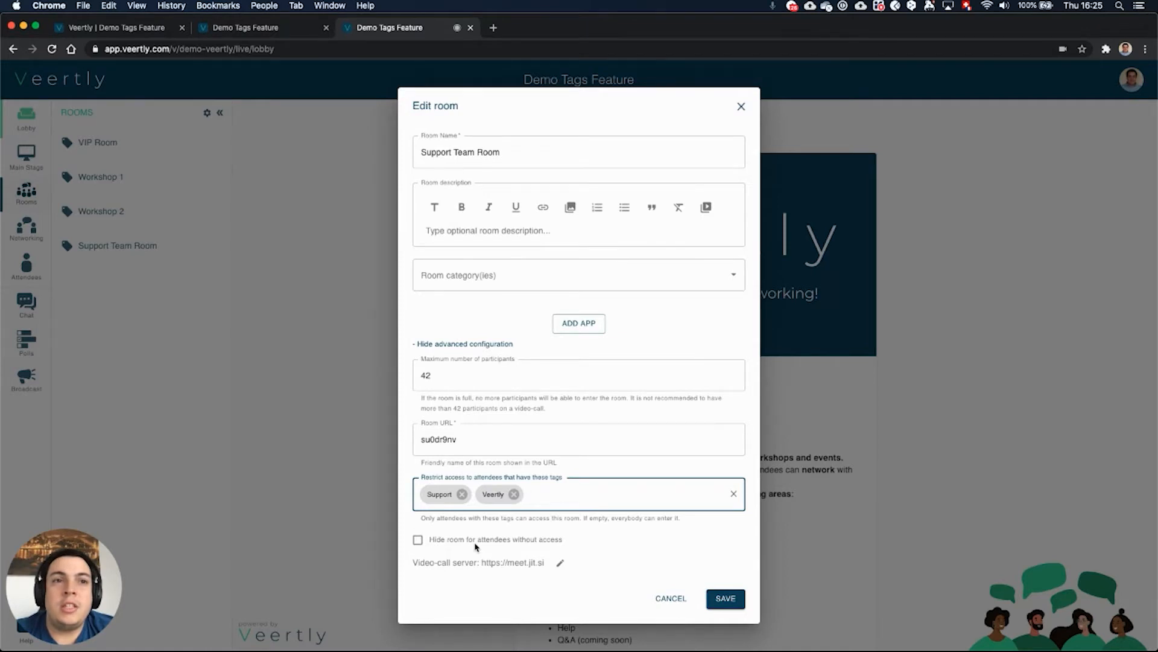
pyautogui.click(447, 543)
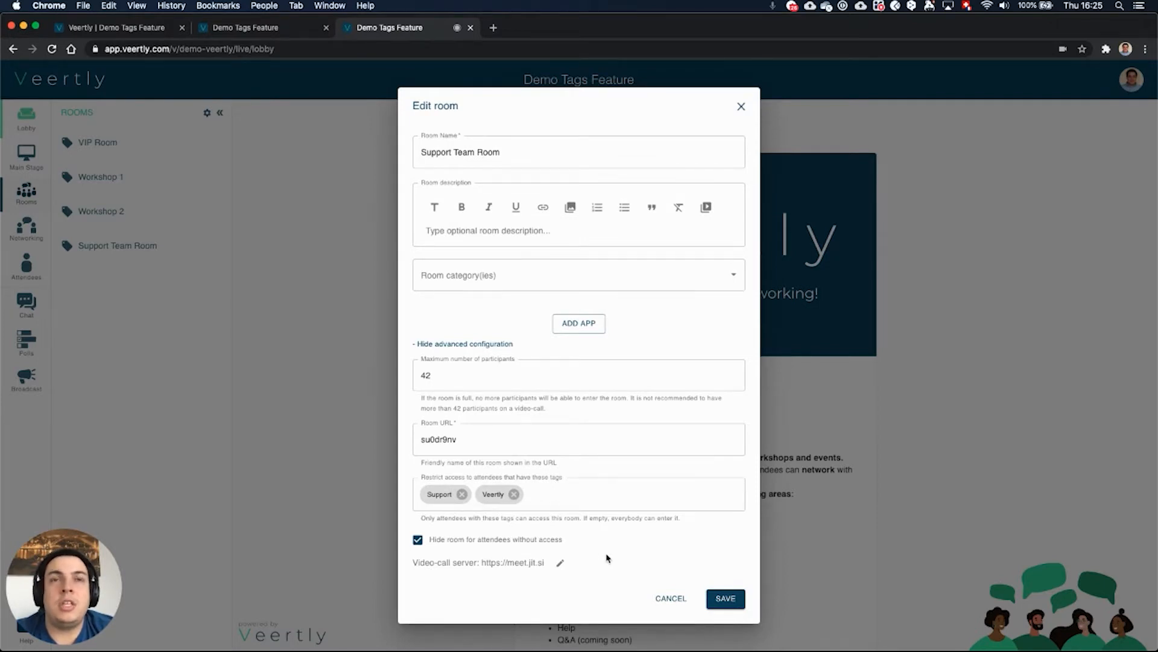
pyautogui.click(726, 598)
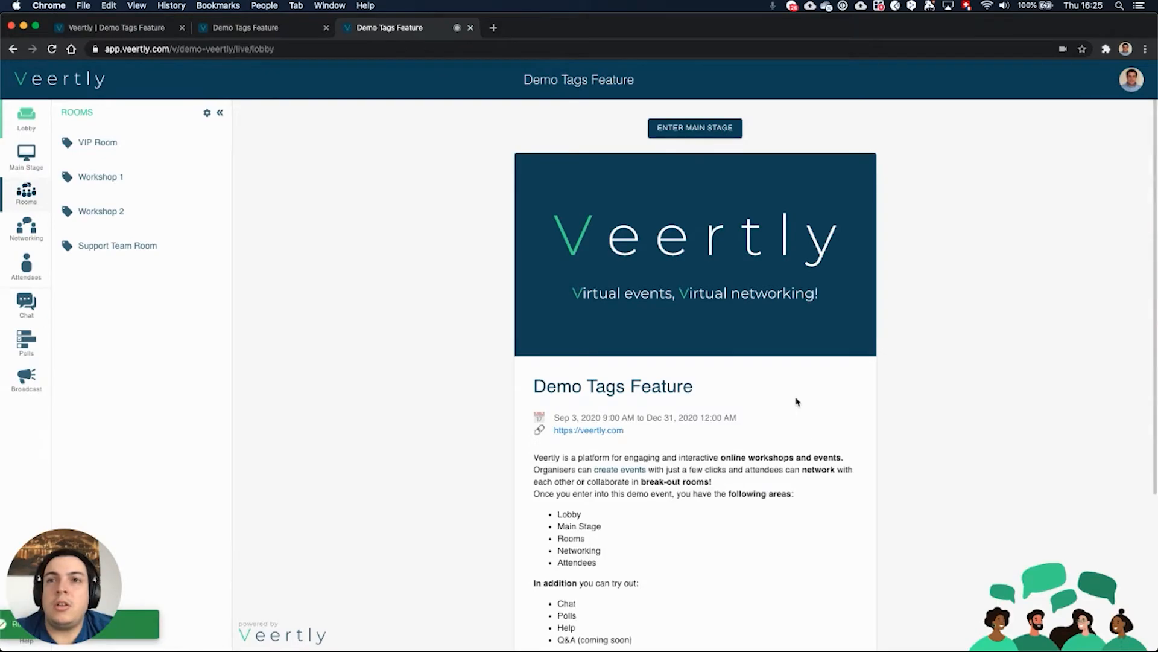
# Step: Switch to the browser window of the attendee tagged Support and join the Support Team Room
pyautogui.scroll(-1, 796, 401)
pyautogui.hotkey('ctrl', 'Up')
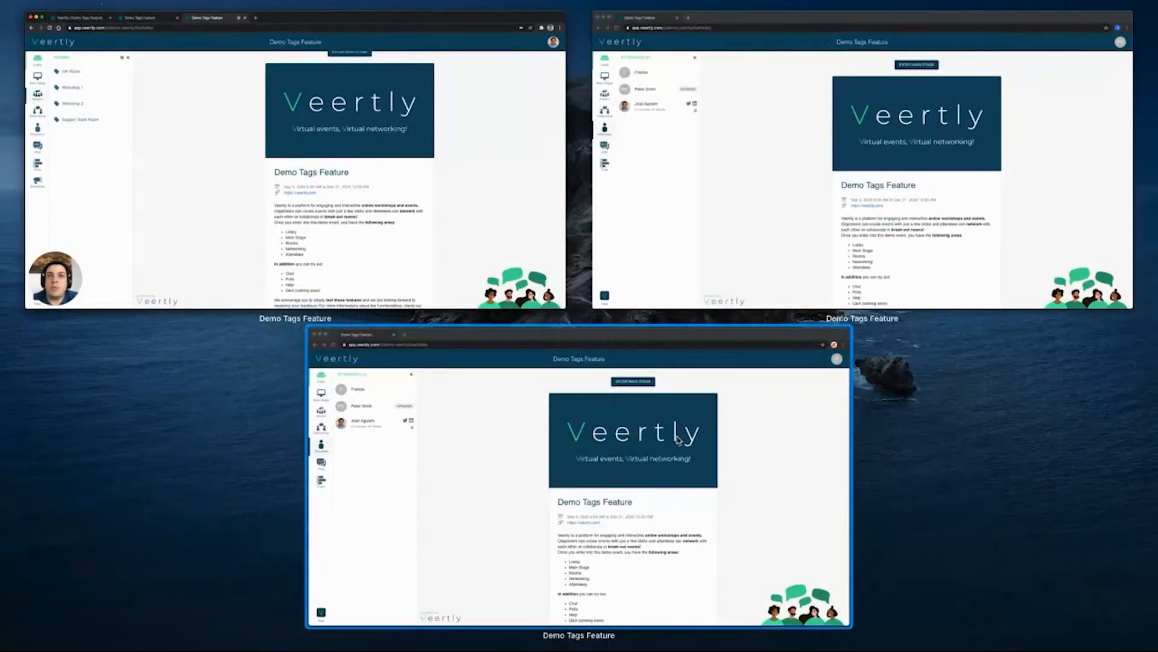
pyautogui.click(797, 401)
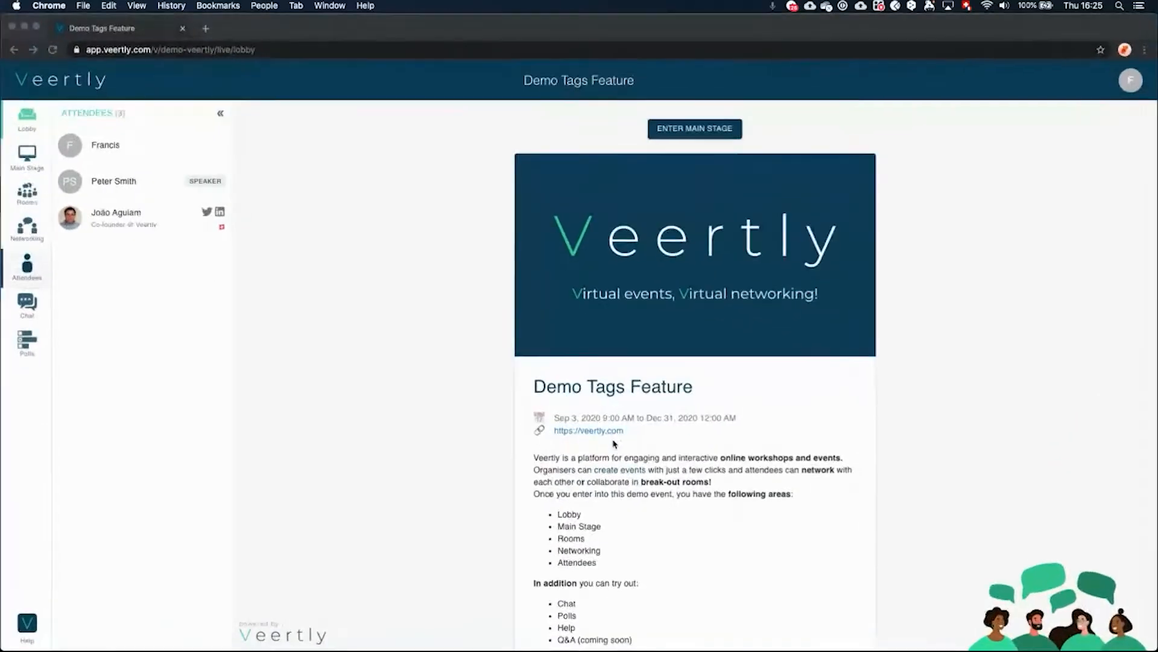
pyautogui.click(26, 192)
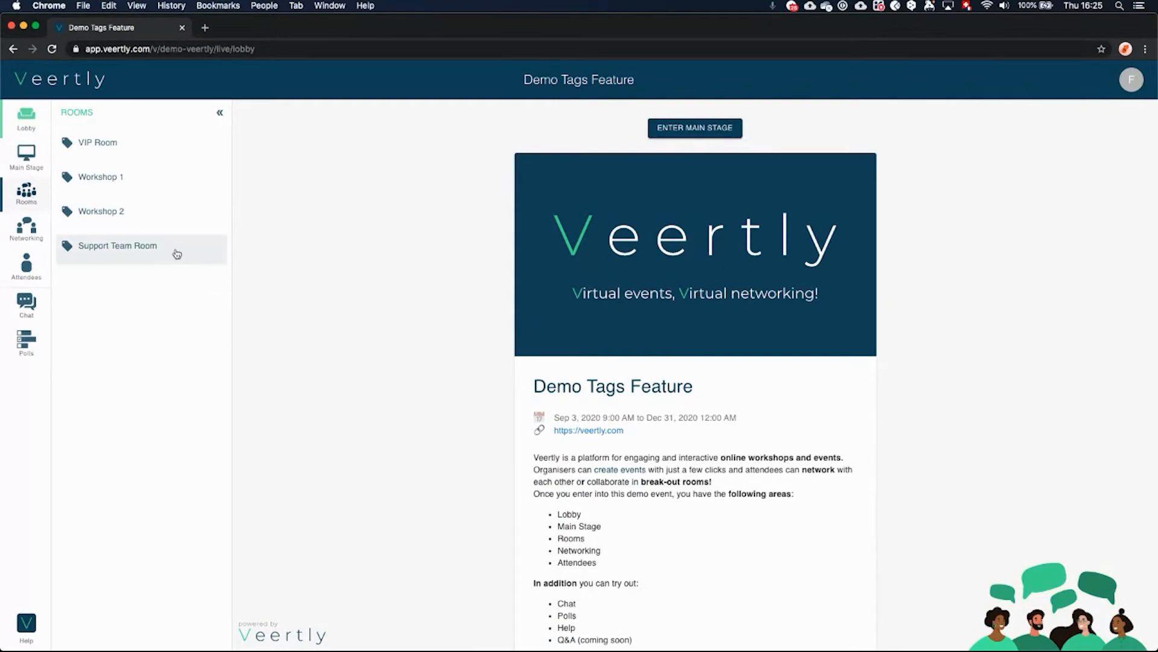
pyautogui.click(177, 253)
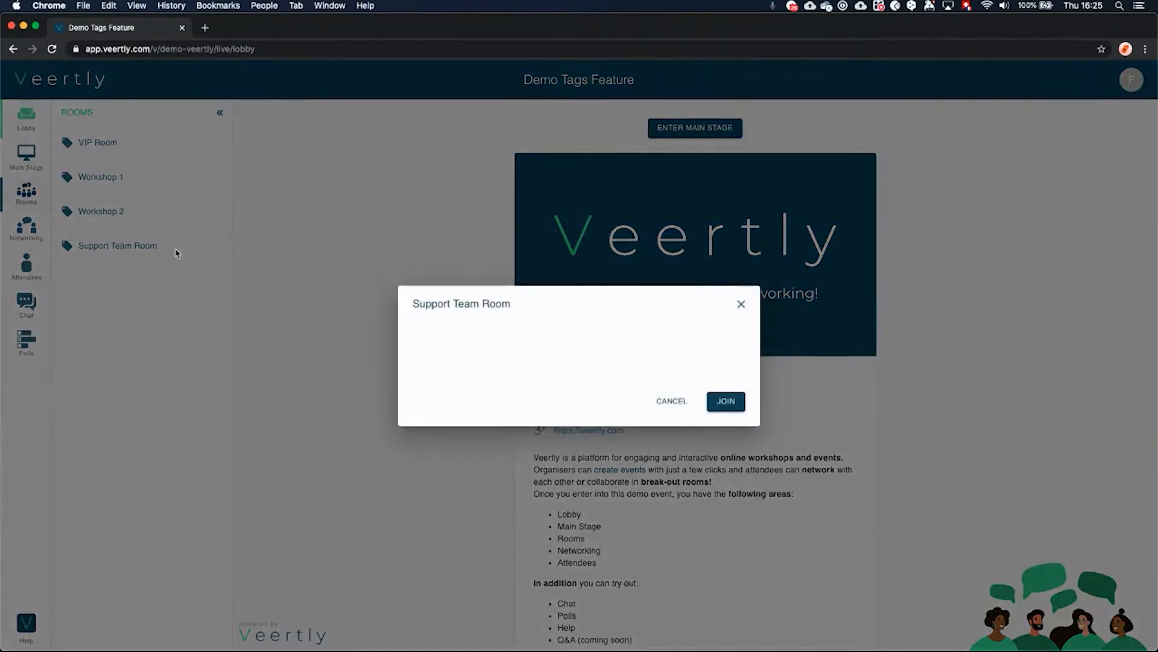
pyautogui.click(713, 398)
# Step: Switch to the speaker's browser window and view the speaker's own attendee profile
pyautogui.hotkey('ctrl', 'Up')
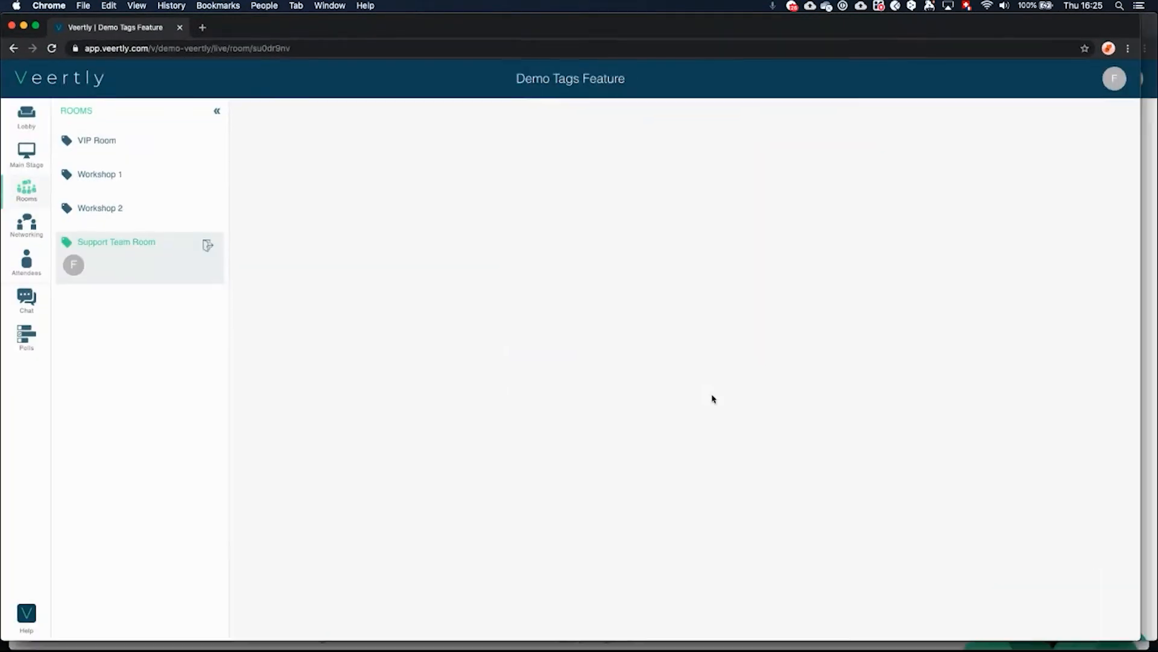
pyautogui.click(728, 458)
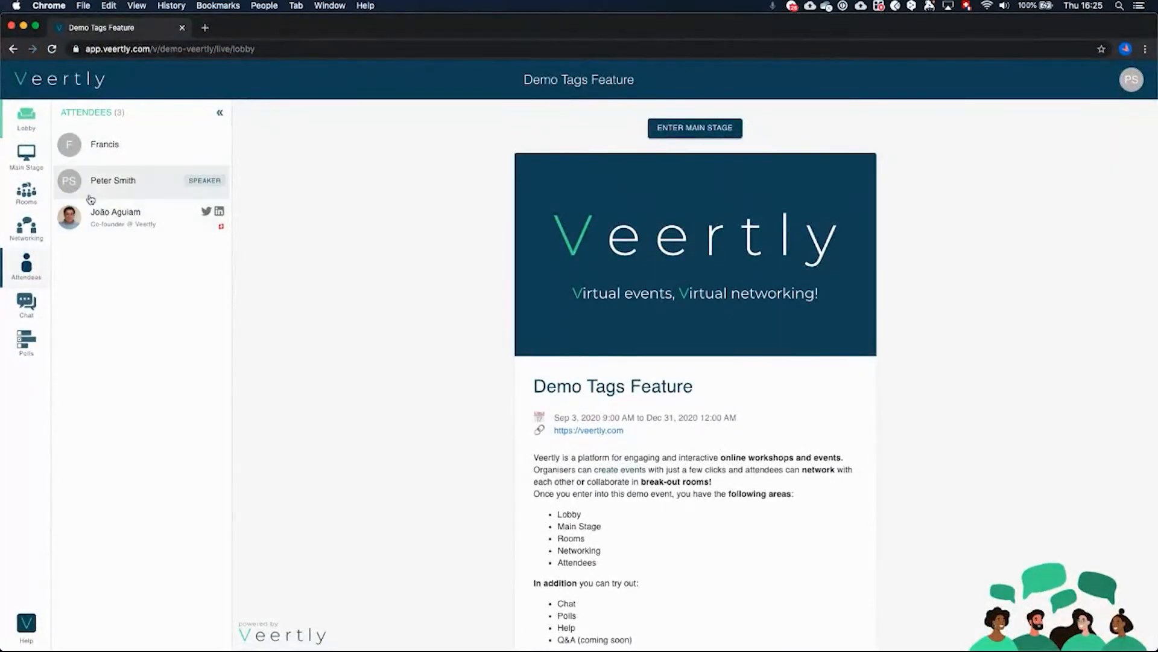
pyautogui.click(105, 190)
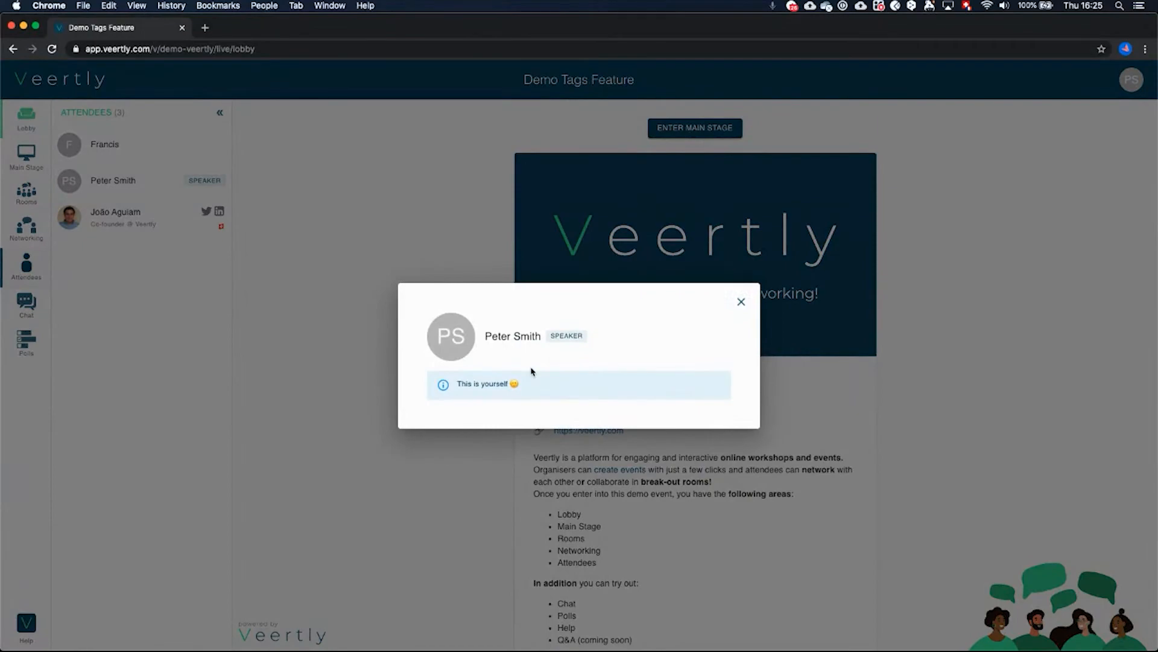
# Step: Switch back to the host's window and check which tags the speaker has in the attendee profile
pyautogui.hotkey('ctrl', 'Up')
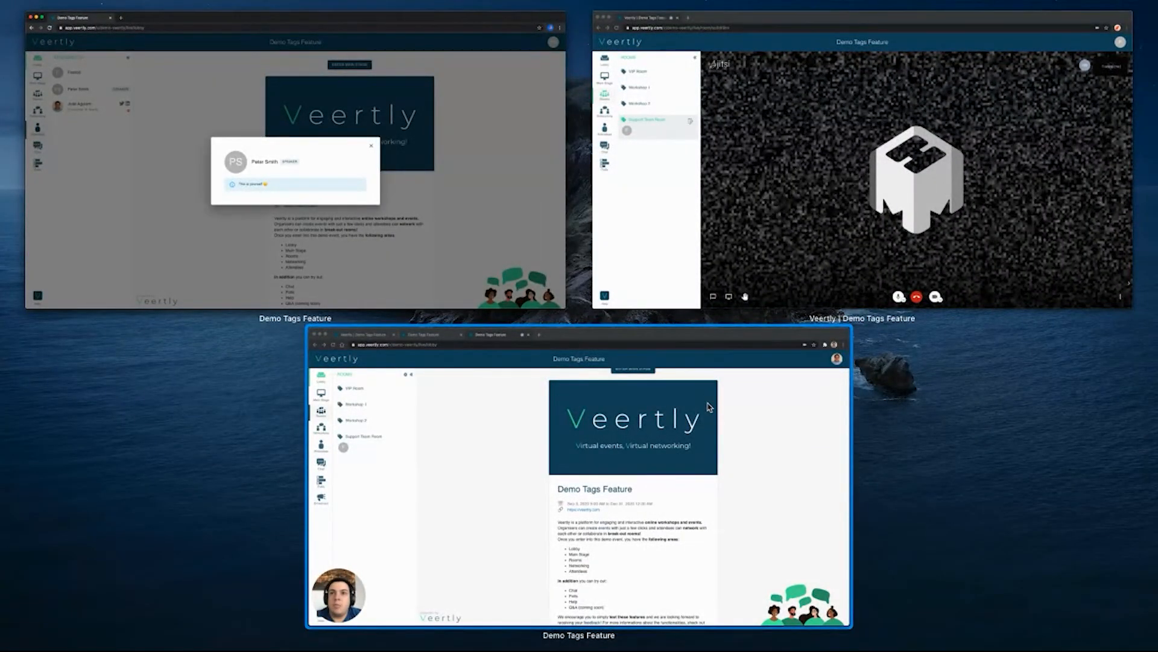
pyautogui.click(709, 406)
pyautogui.click(26, 265)
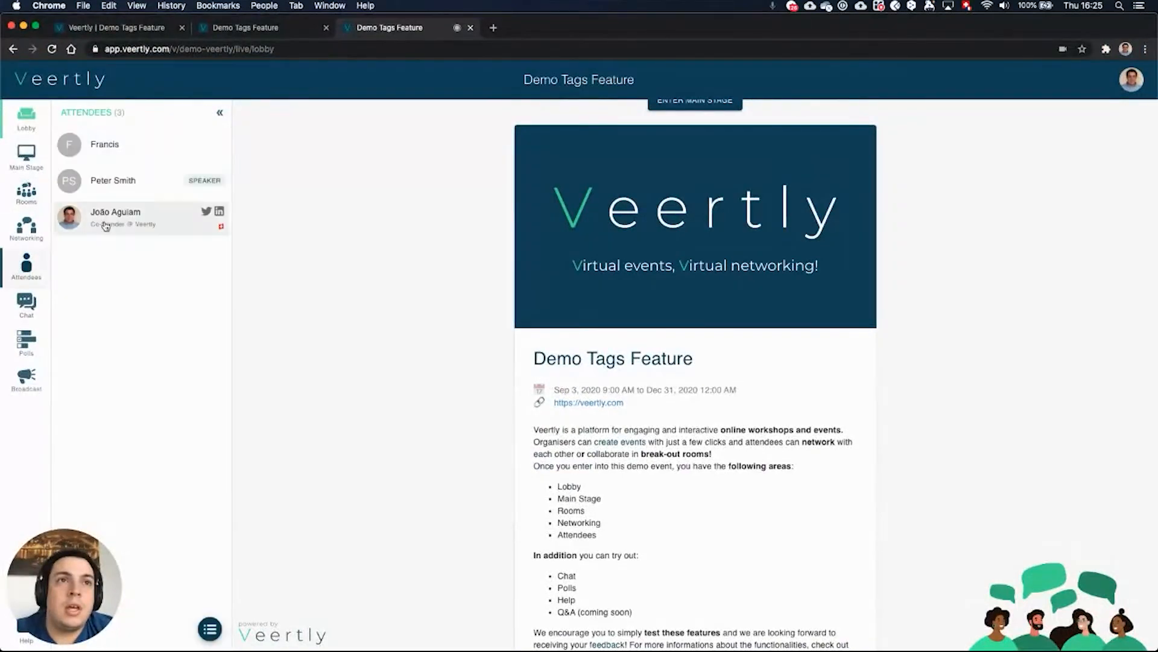
pyautogui.click(128, 180)
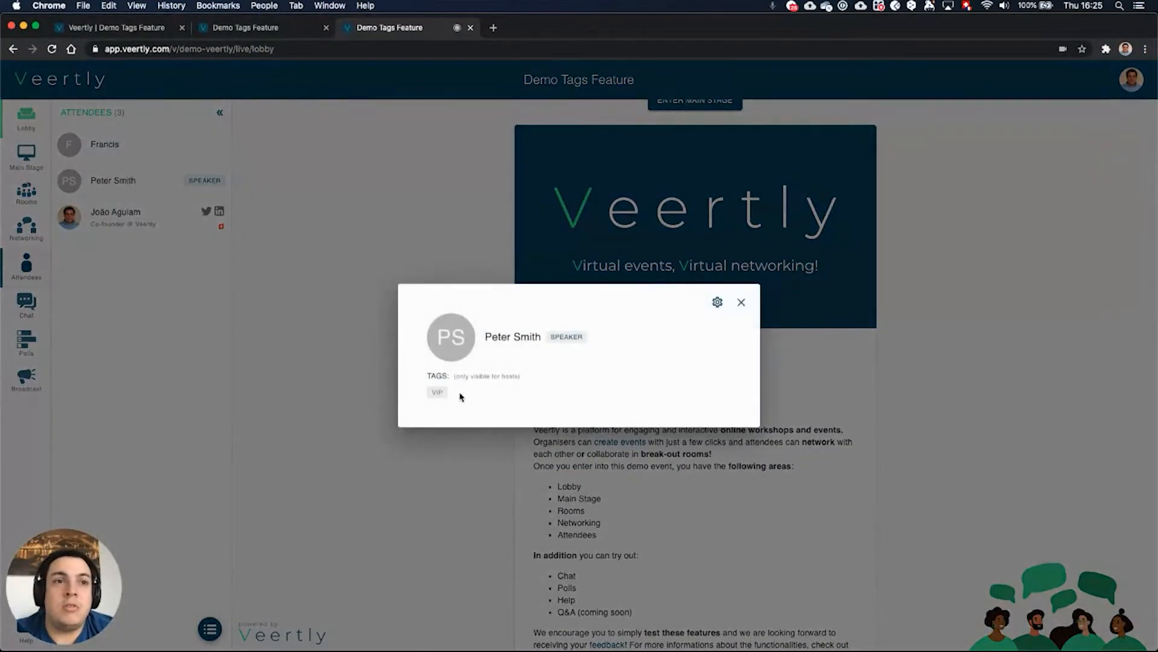
# Step: Switch to the speaker's browser window, close the attendee profile and check which rooms the speaker can see
pyautogui.hotkey('ctrl', 'Up')
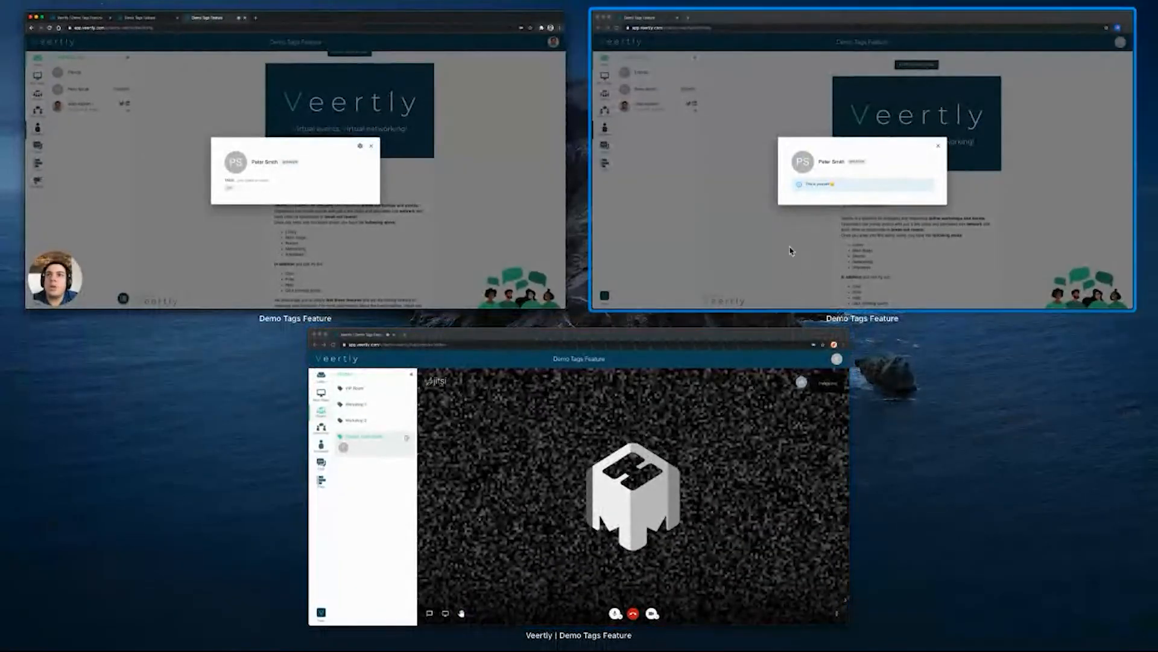
pyautogui.click(788, 242)
pyautogui.click(476, 208)
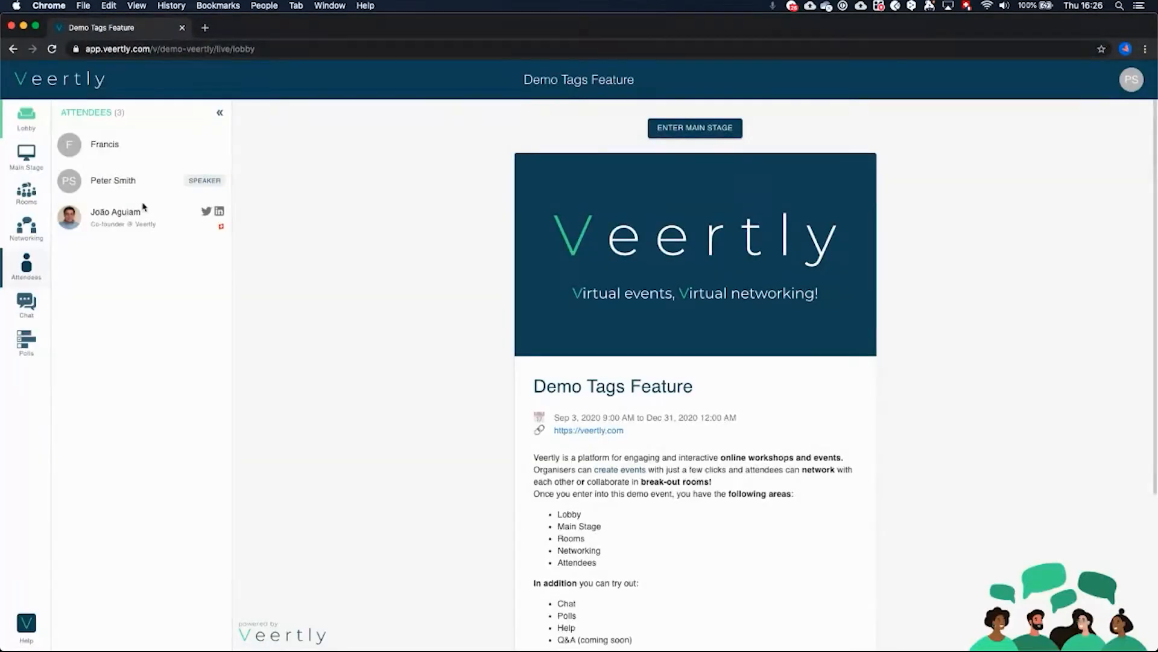
pyautogui.click(26, 194)
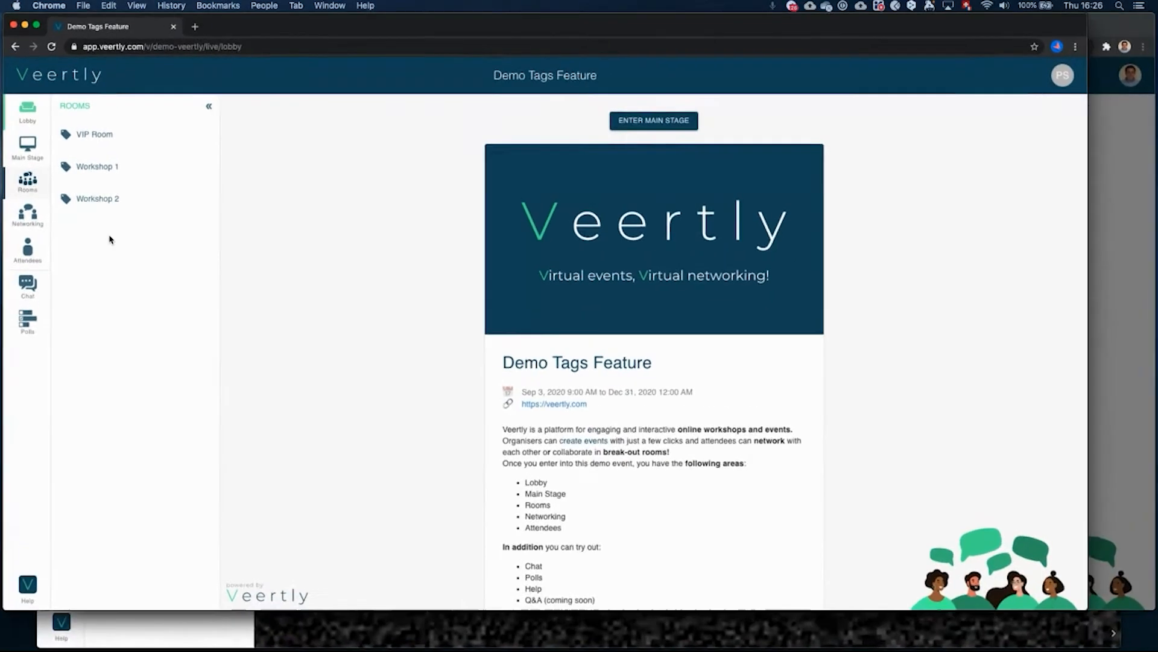
# Step: Switch back to the host's window, restrict the VIP Room to attendees tagged VIP, and save the room
pyautogui.hotkey('ctrl', 'Down')
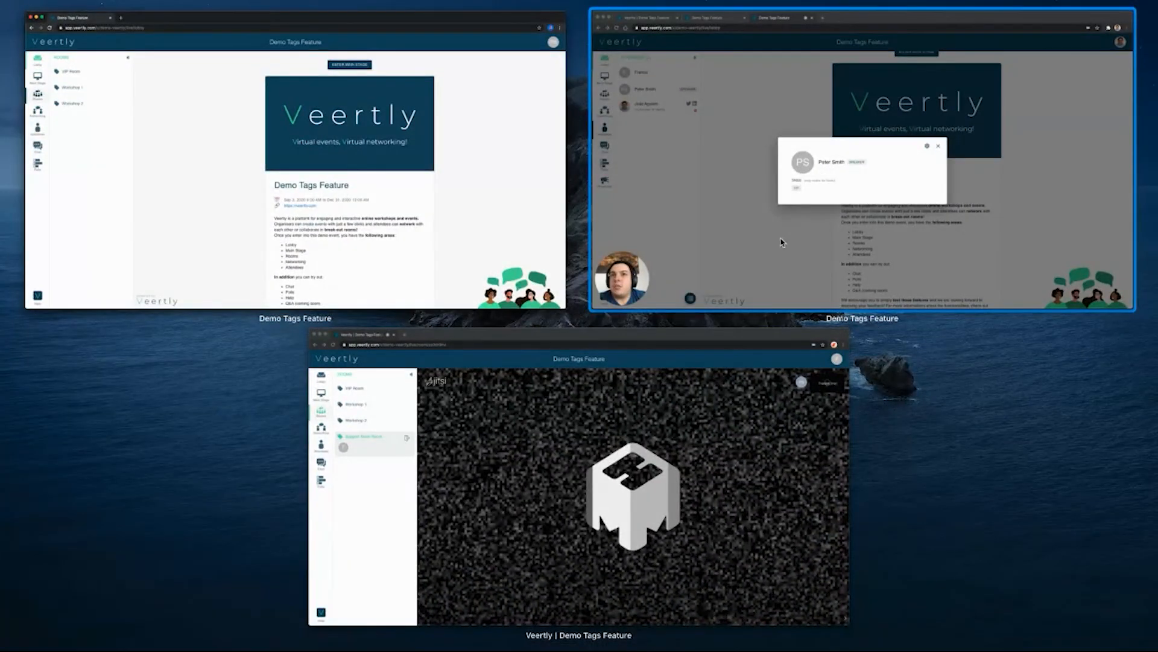
pyautogui.click(781, 240)
pyautogui.click(738, 308)
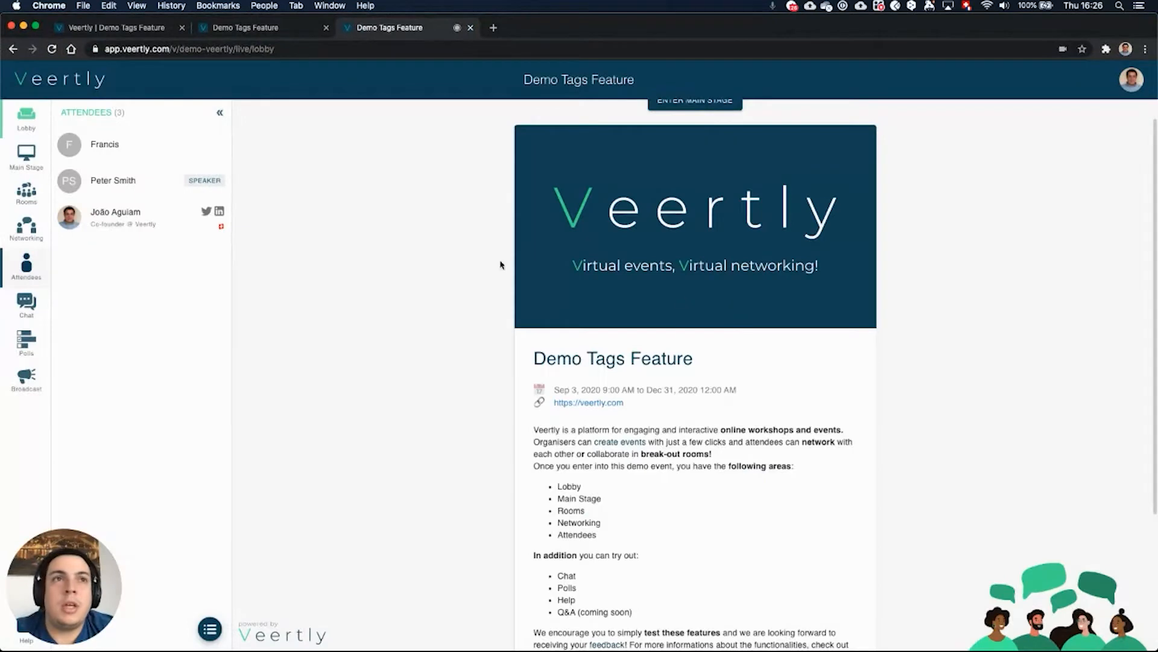
pyautogui.click(26, 192)
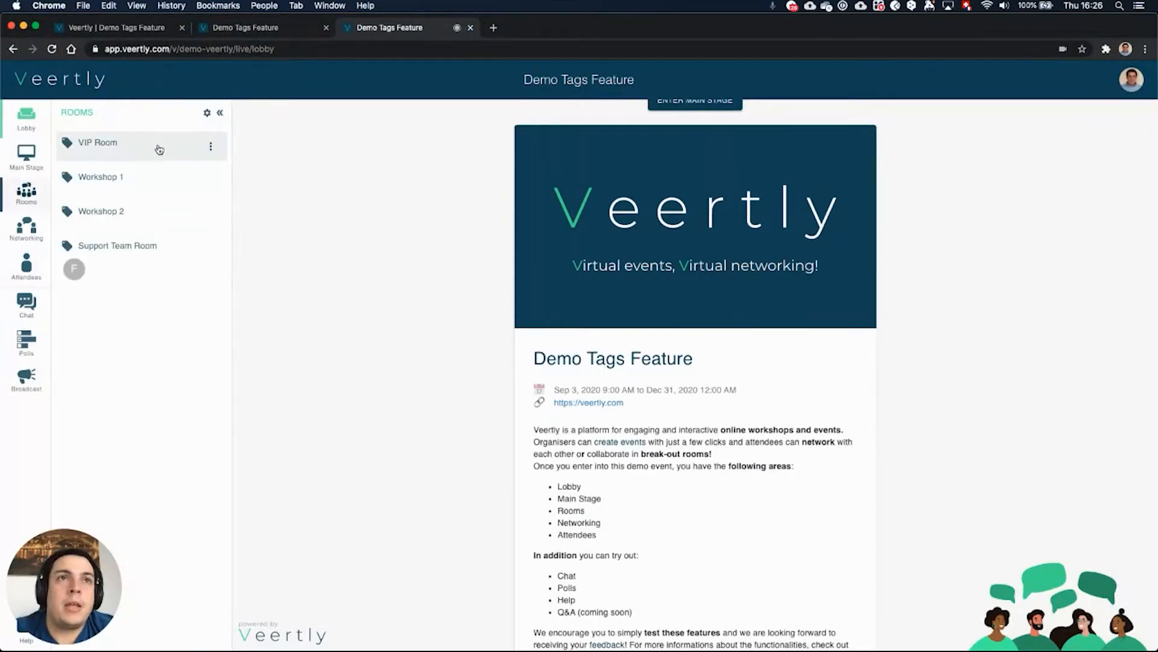
pyautogui.click(210, 147)
pyautogui.click(273, 175)
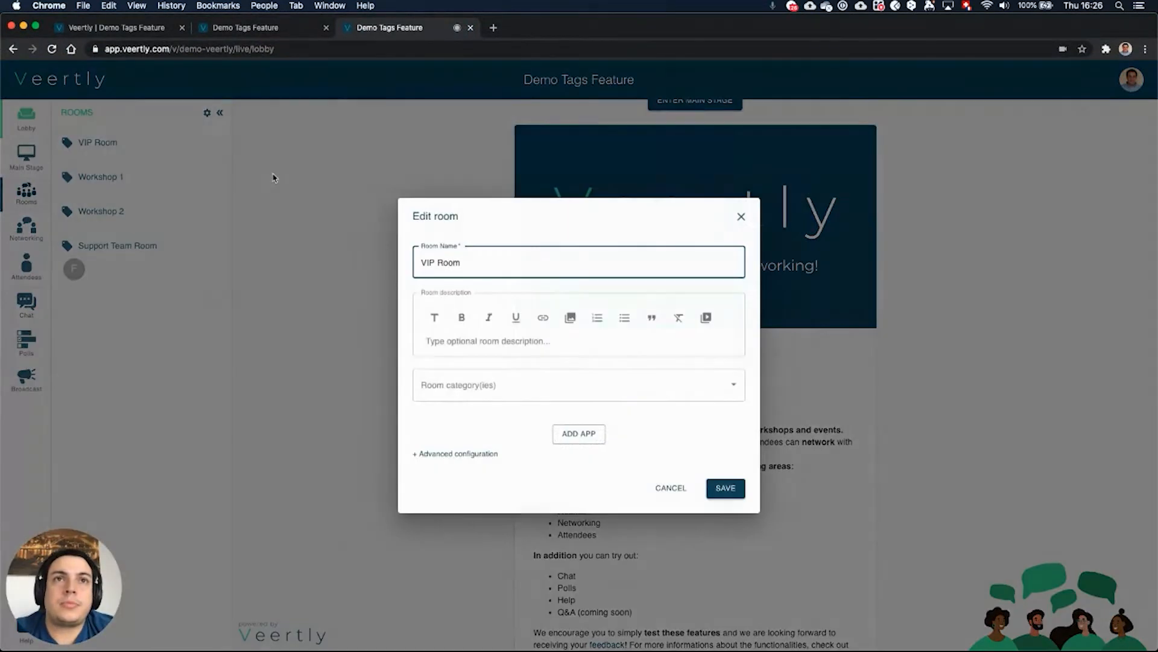
pyautogui.click(452, 454)
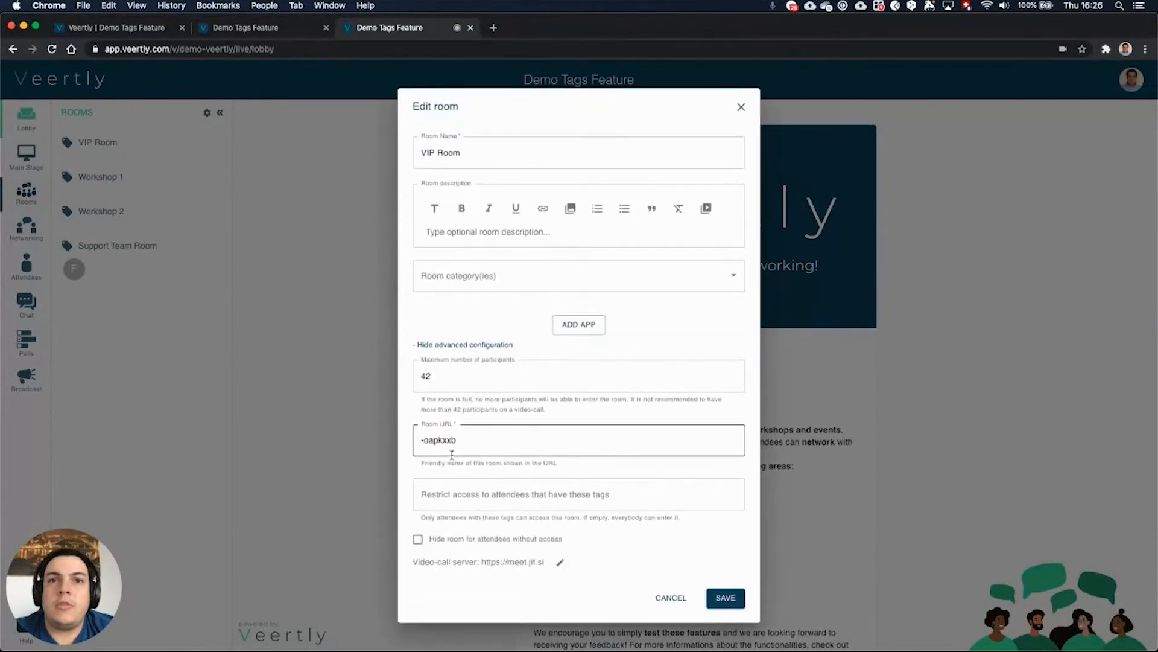
pyautogui.click(463, 490)
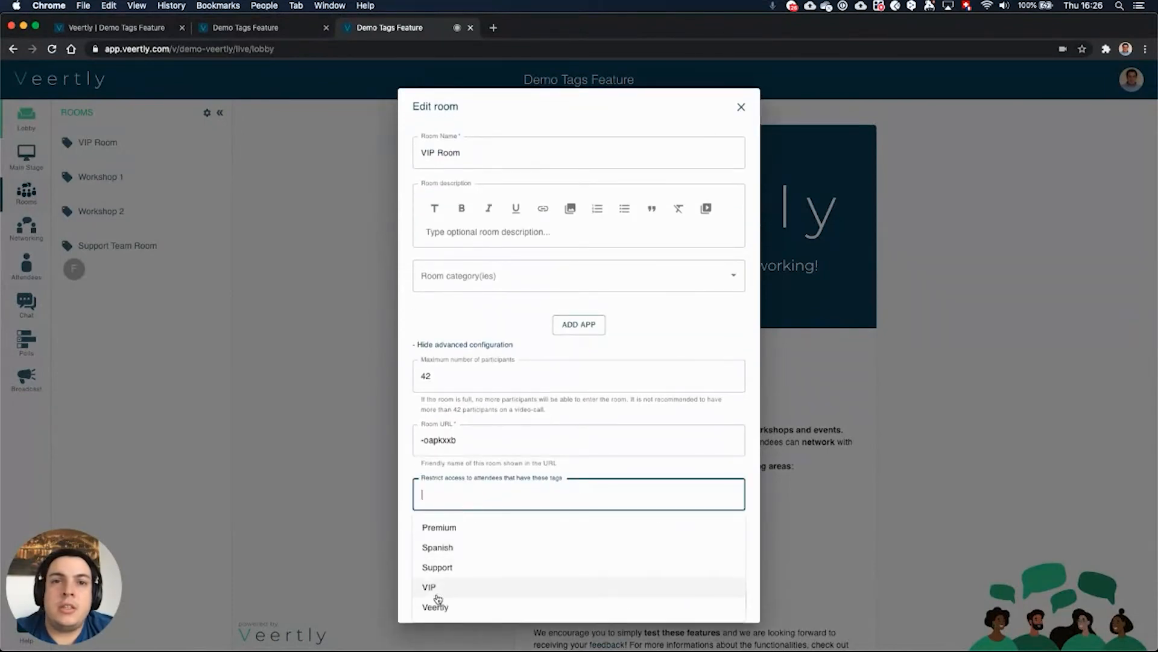
pyautogui.click(433, 588)
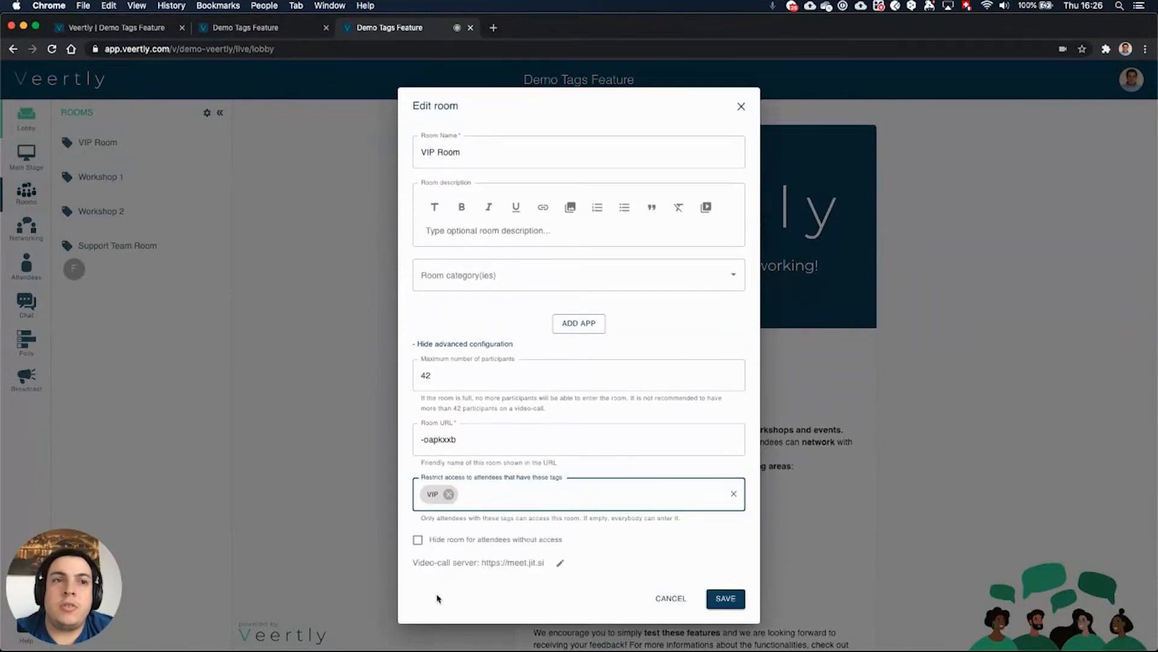
pyautogui.click(725, 598)
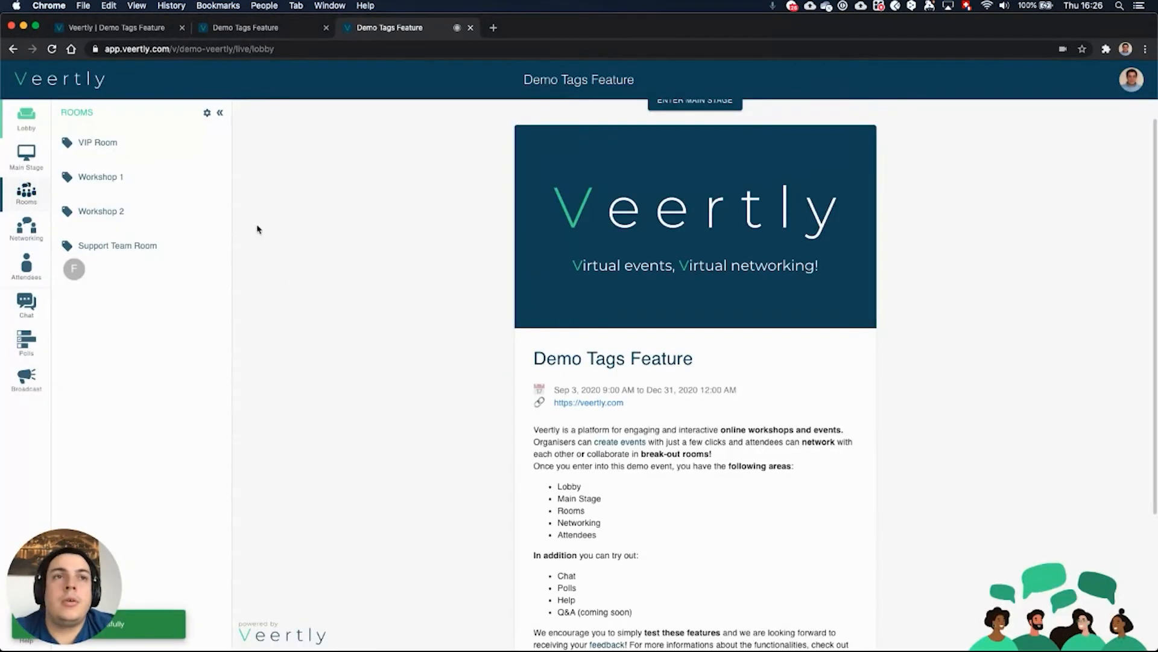
# Step: Switch to the speaker's browser window and open the VIP Room's join dialog to check the speaker's access
pyautogui.hotkey('ctrl', 'Up')
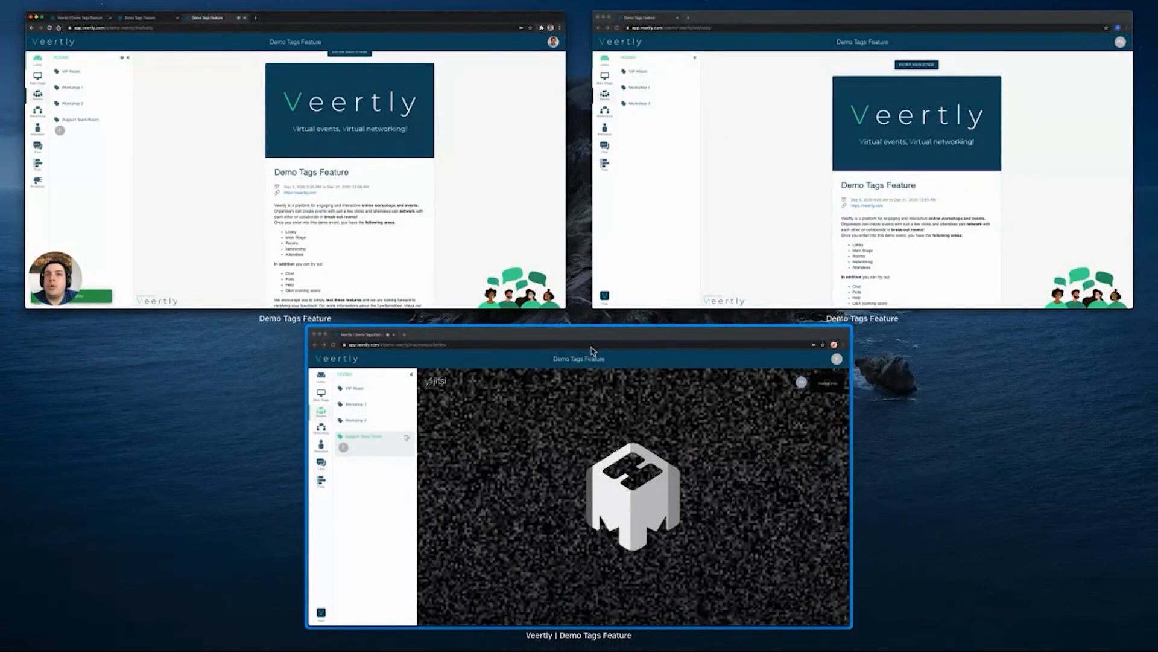
pyautogui.click(724, 130)
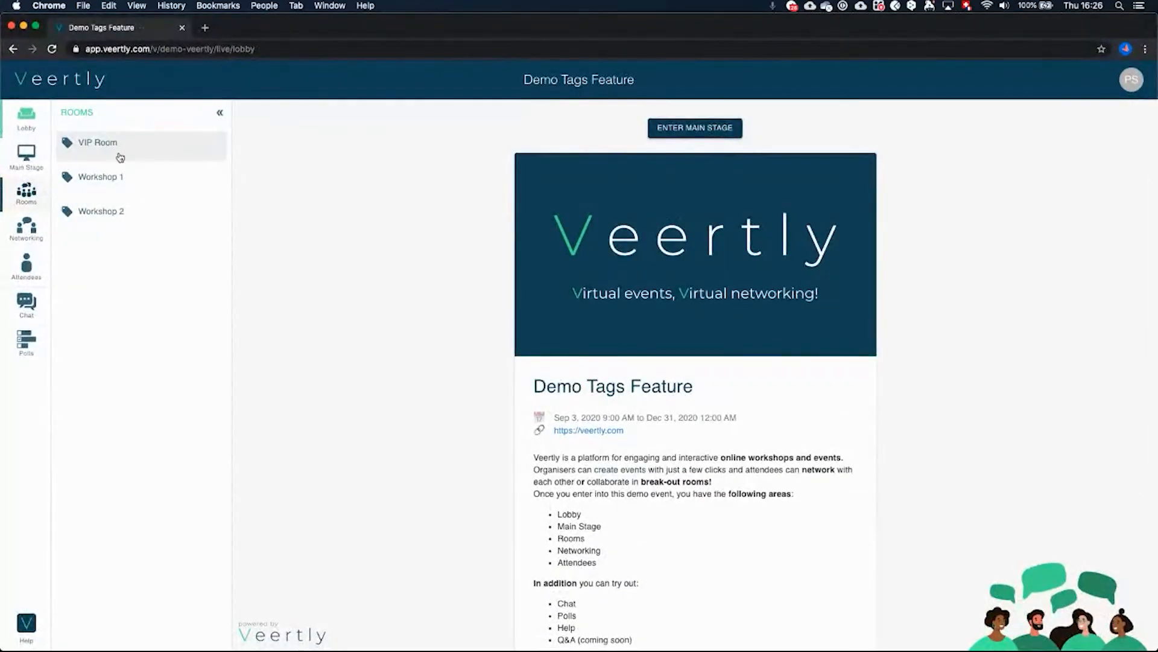
pyautogui.click(118, 154)
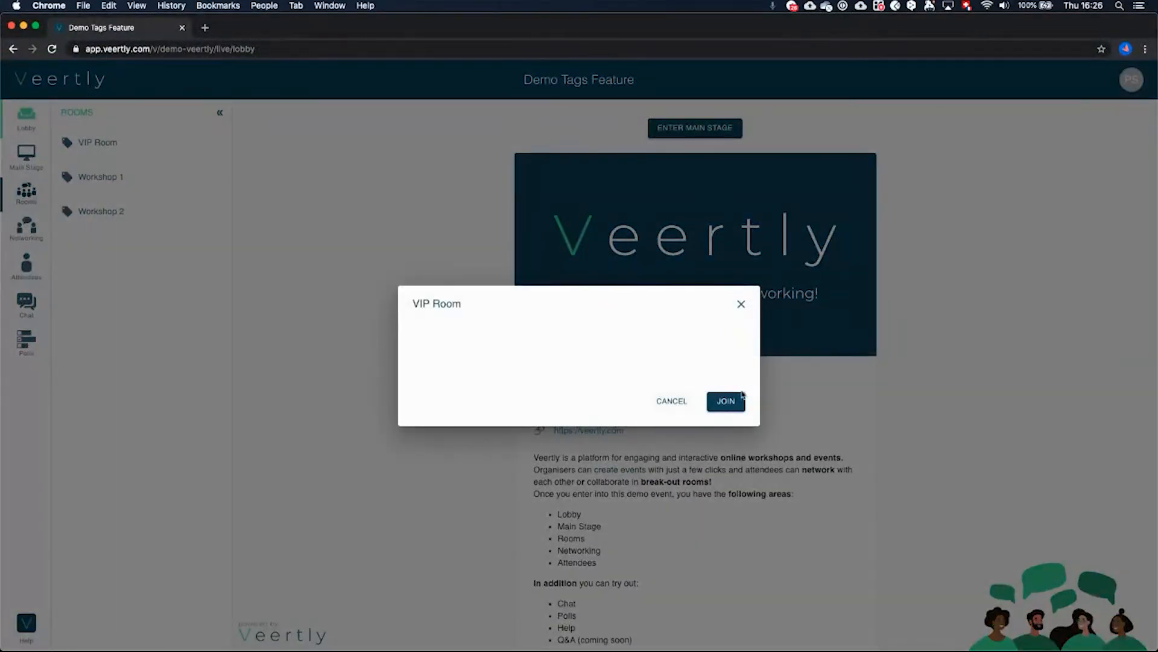
# Step: In the Support-tagged attendee's browser window, check access to the VIP Room, cancel, and leave the Support Team Room call
pyautogui.hotkey('ctrl', 'Up')
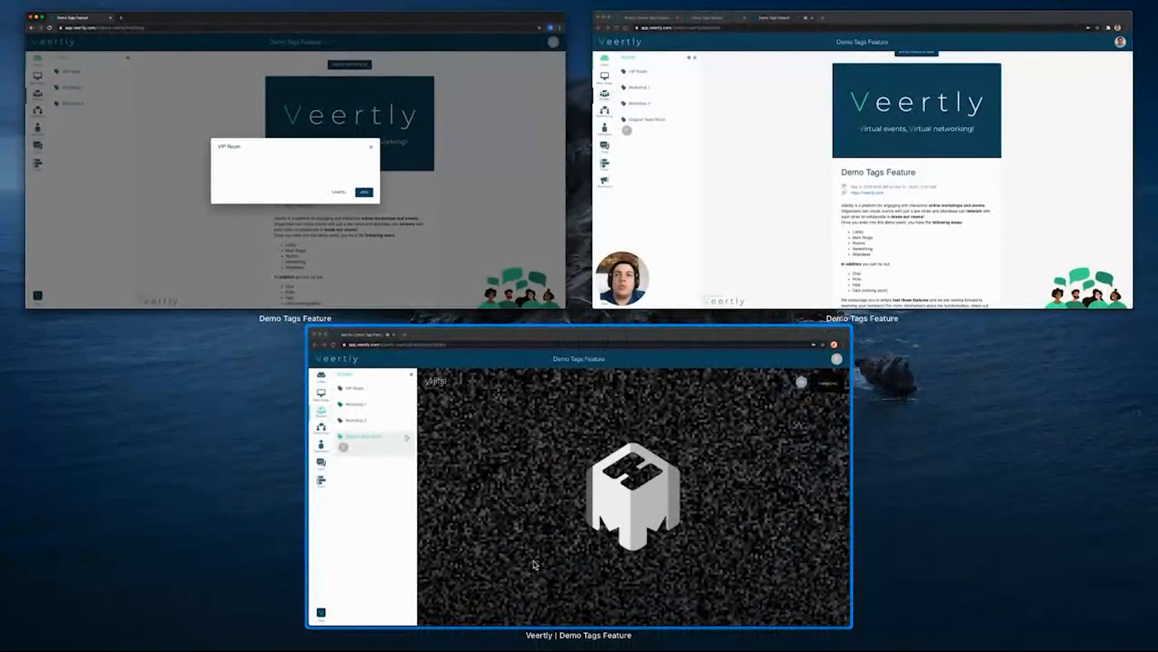
pyautogui.click(534, 564)
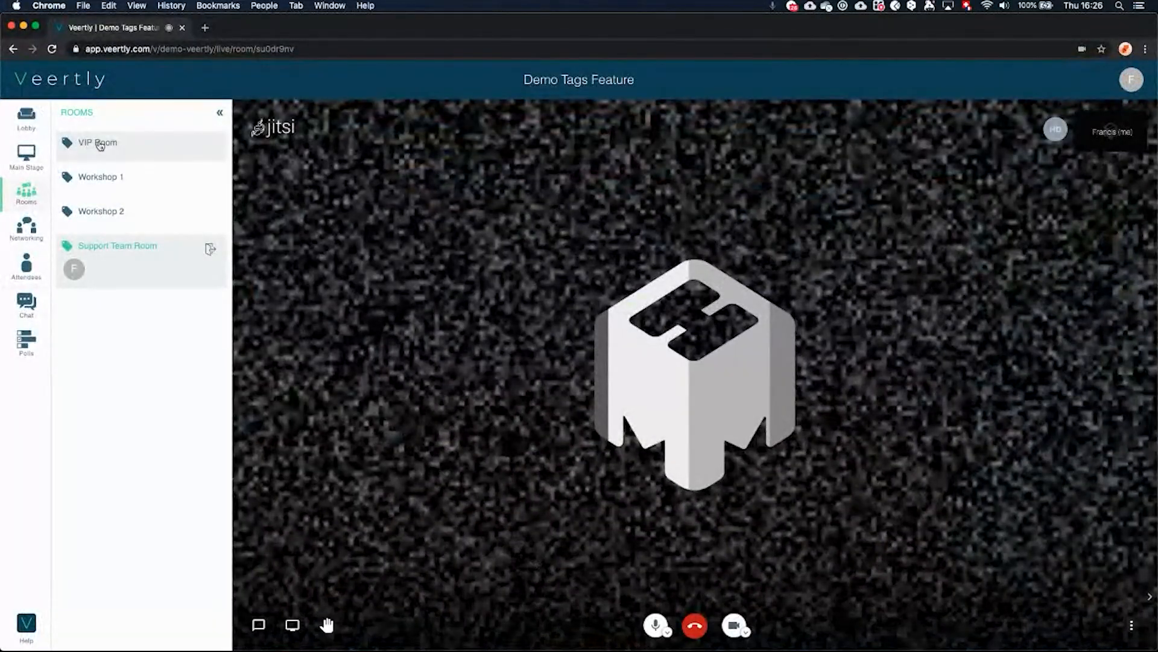
pyautogui.click(100, 145)
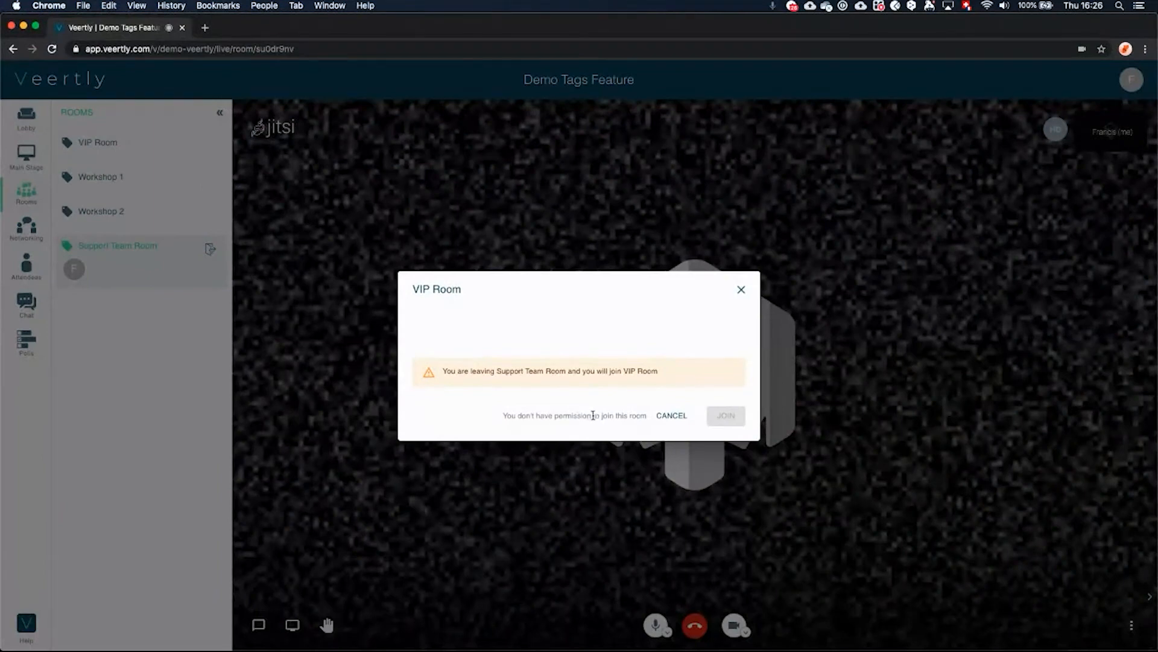
pyautogui.click(670, 416)
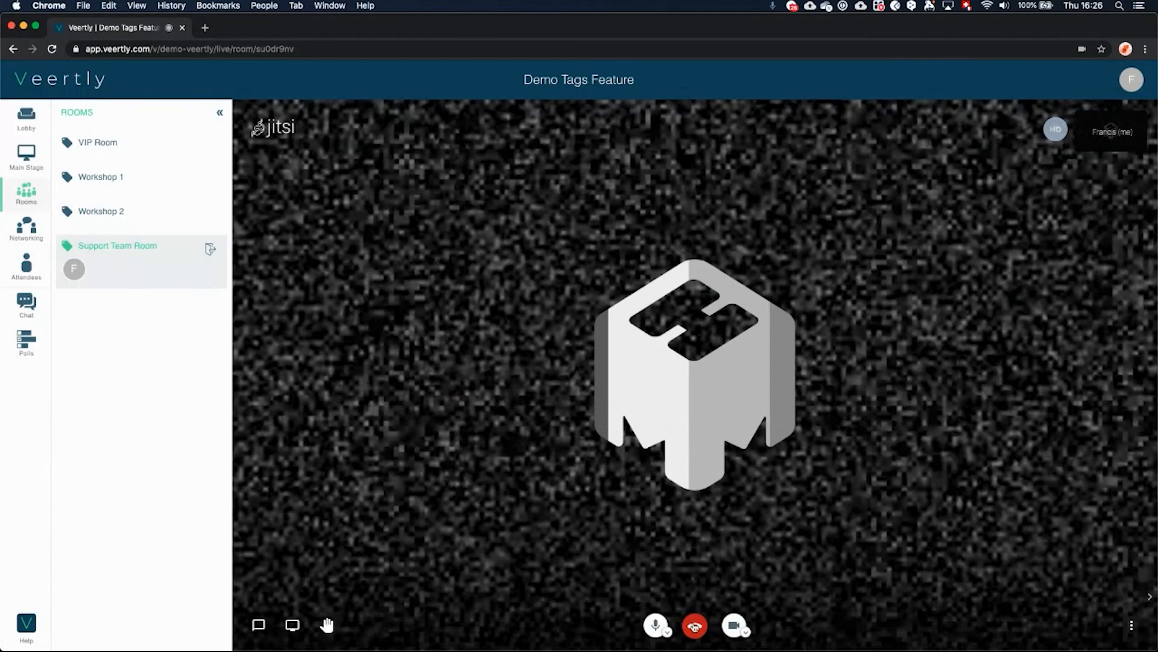
pyautogui.click(695, 626)
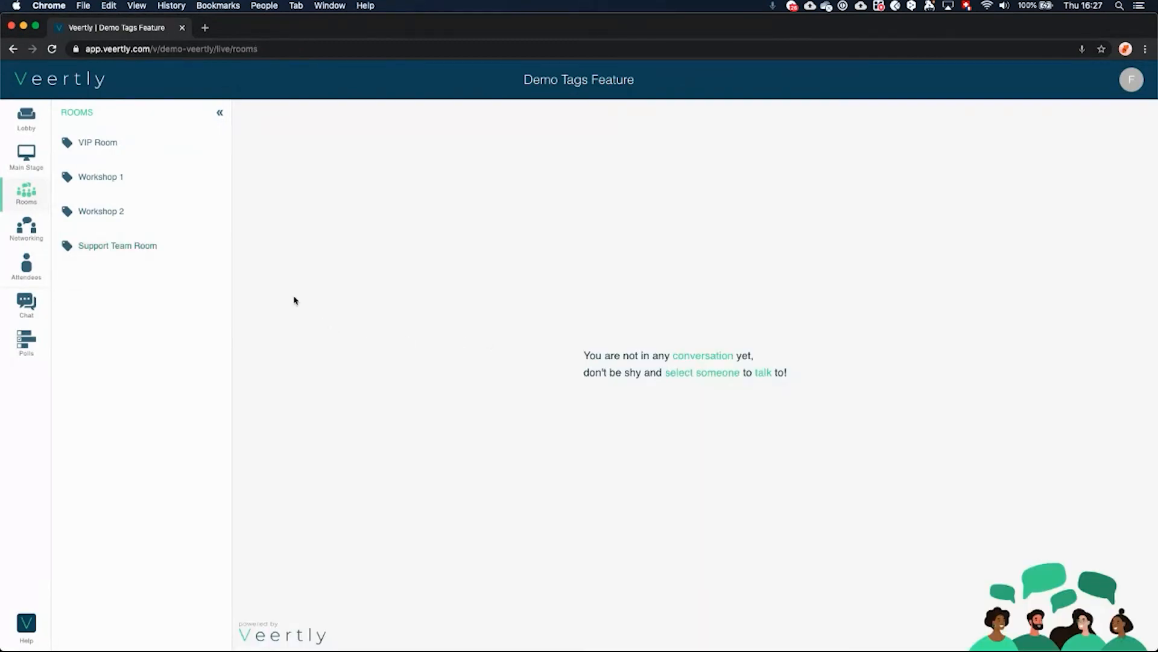
# Step: Switch back to the host's window and open the browser's list of extensions
pyautogui.hotkey('ctrl', 'Up')
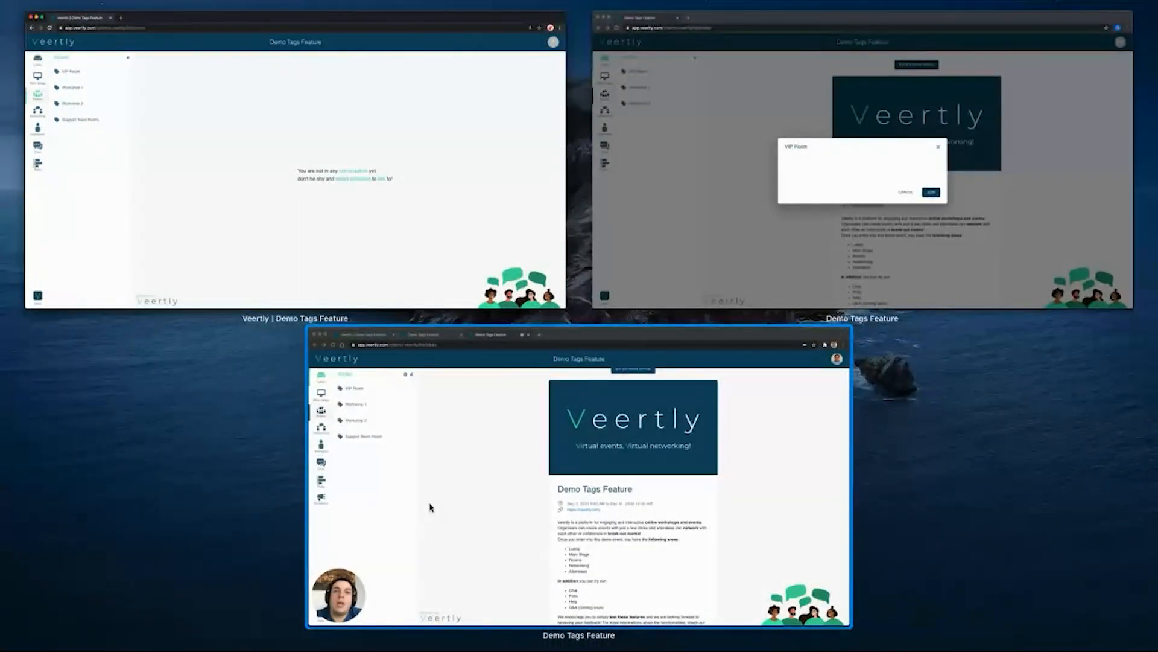
pyautogui.click(431, 507)
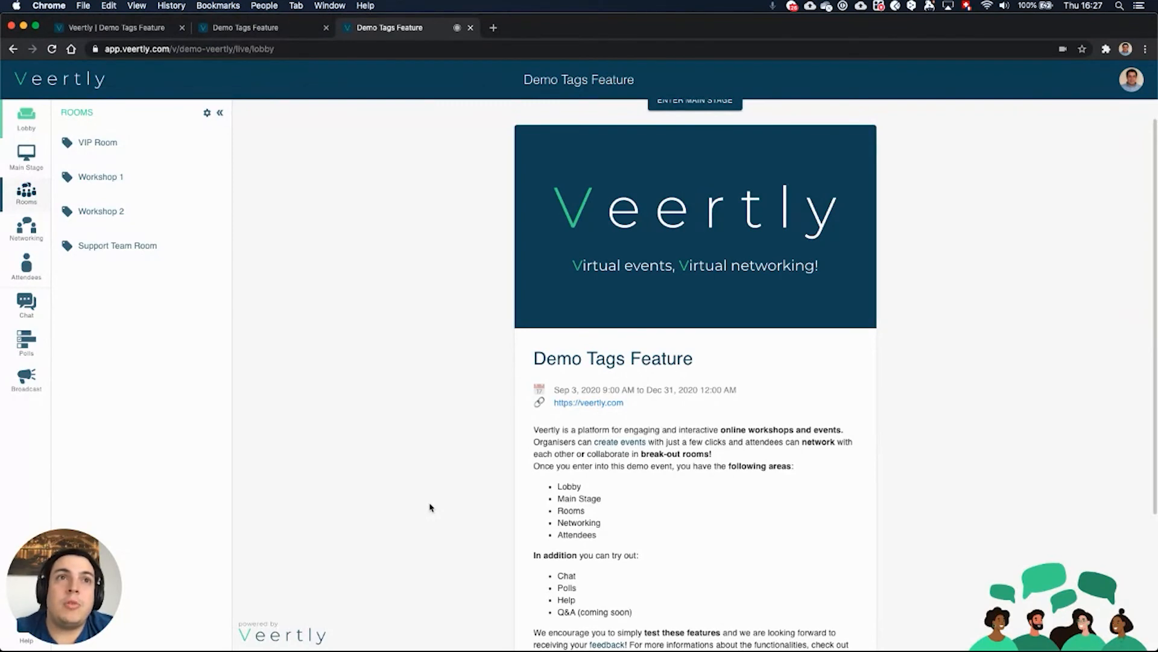
pyautogui.click(1105, 49)
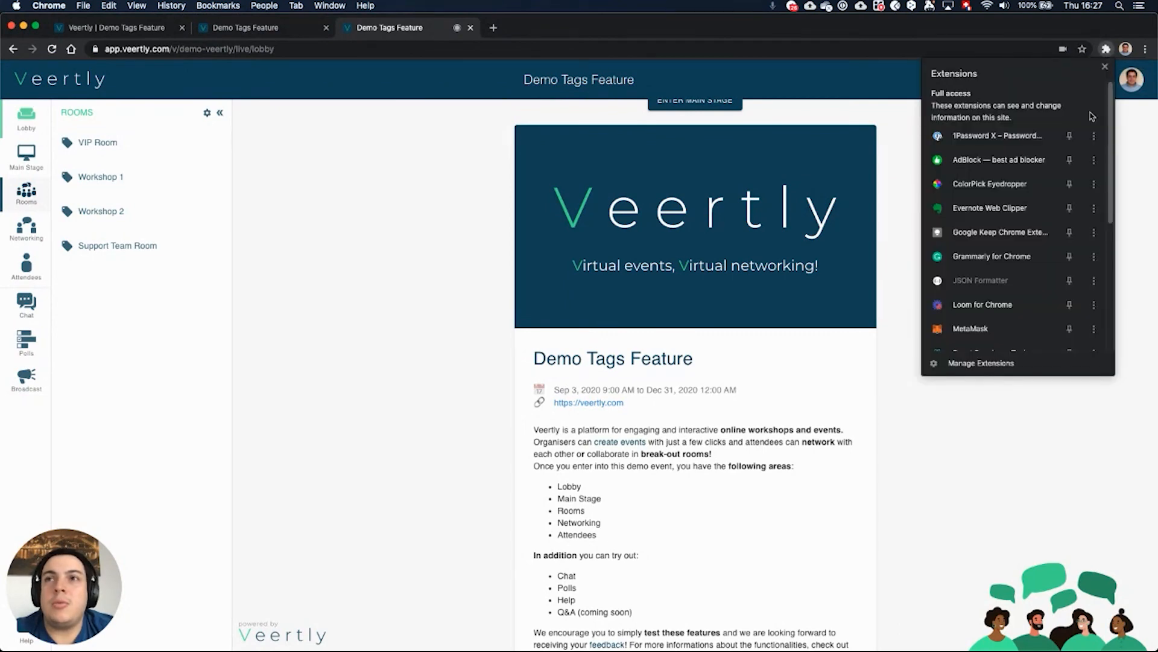